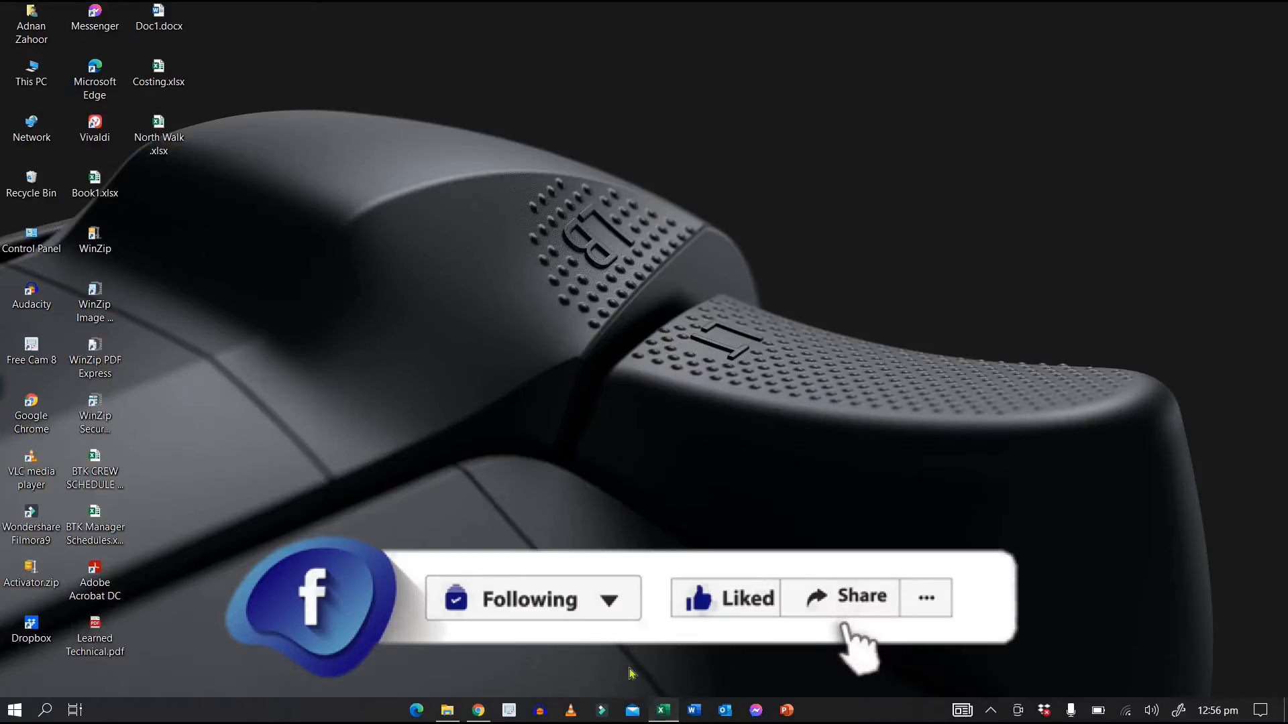
# Step: Switch to the Book1 workbook in Excel and enter the formula =(C5/C17)*100 in cell D5 for January's percentage
pyautogui.click(661, 712)
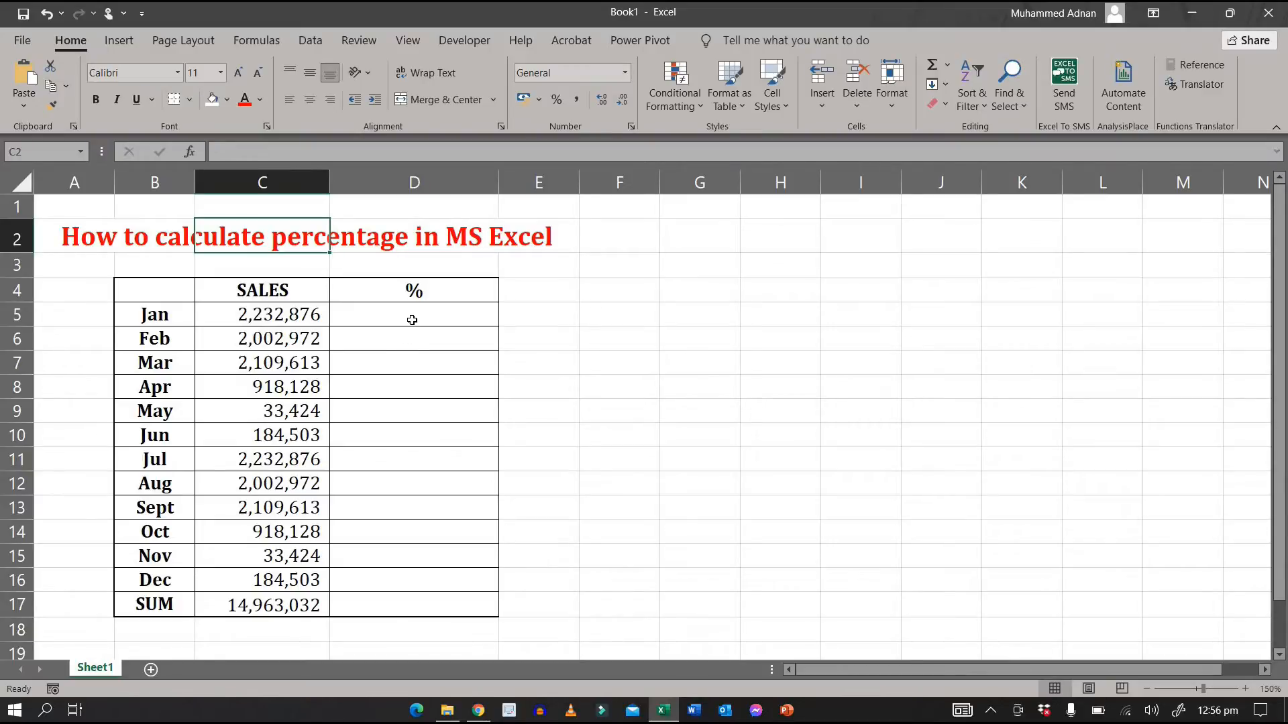
pyautogui.click(412, 321)
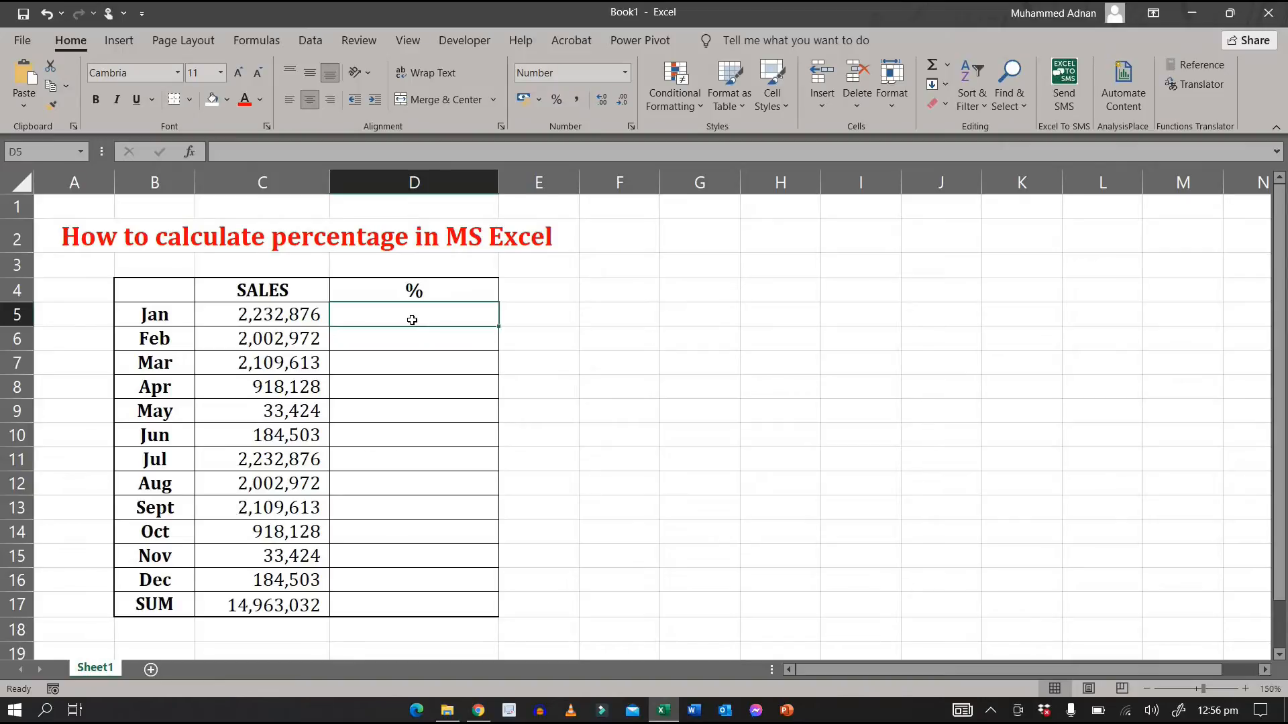
pyautogui.write('=')
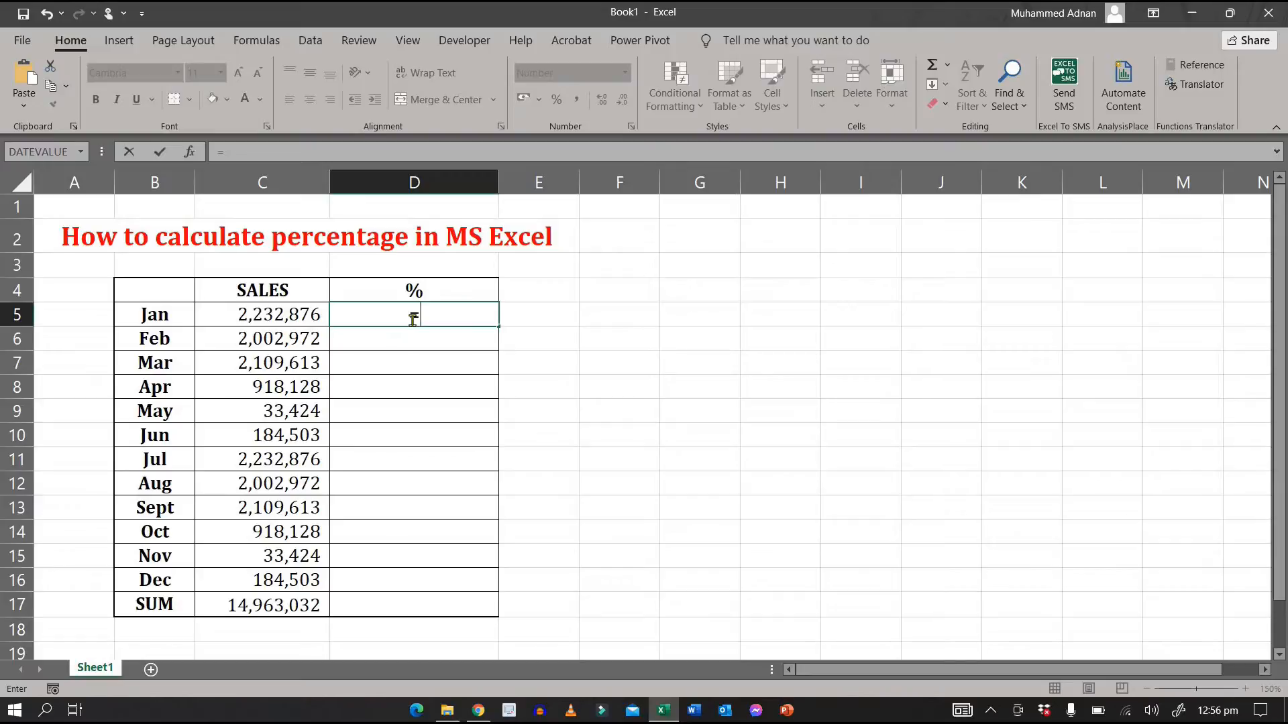
pyautogui.write('(')
pyautogui.press('Left')
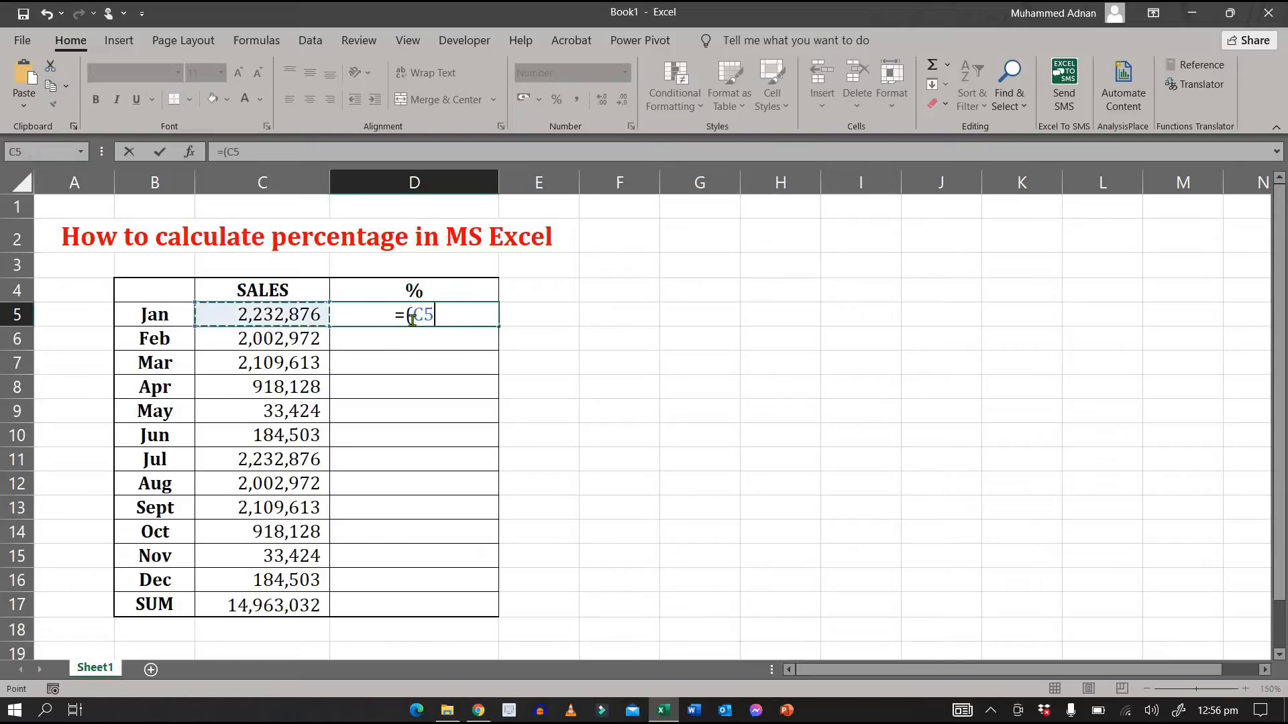
pyautogui.press('Down')
pyautogui.press('Down')
pyautogui.press('Down')
pyautogui.press('Down')
pyautogui.press('Down')
pyautogui.press('Down')
pyautogui.press('Down')
pyautogui.press('Down')
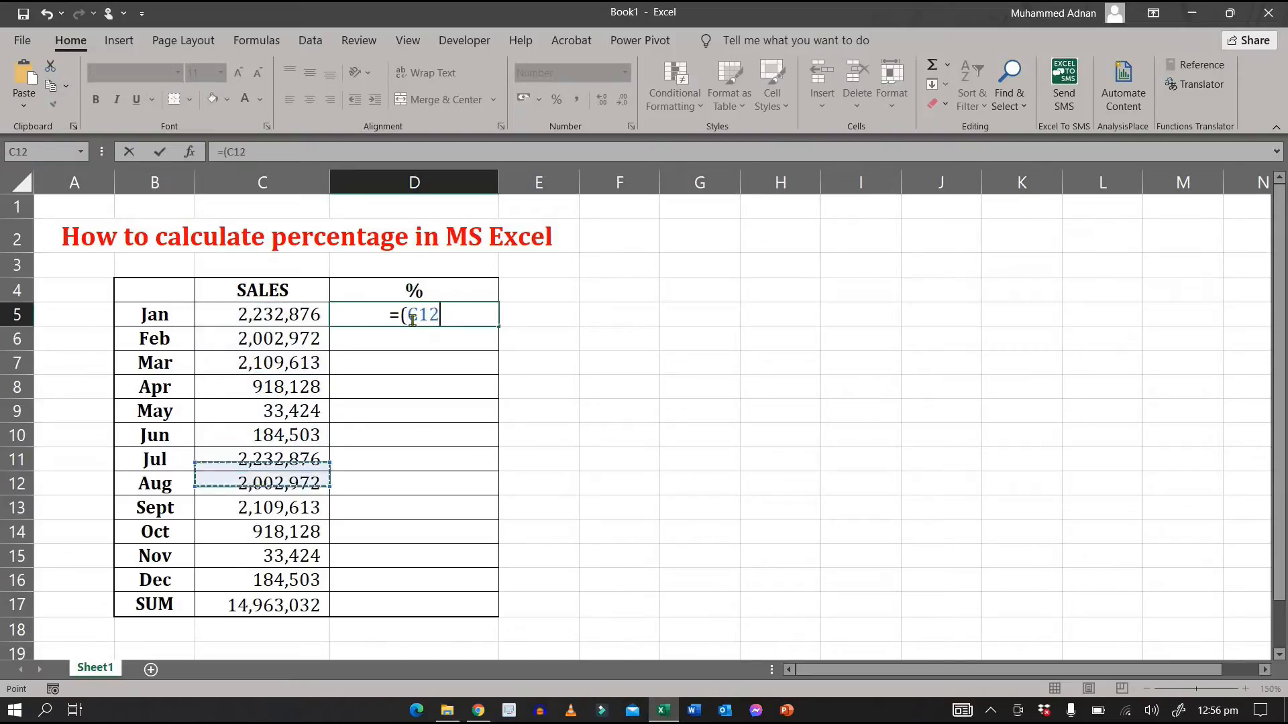
pyautogui.press('Up')
pyautogui.press('Up')
pyautogui.press('Up')
pyautogui.press('Up')
pyautogui.press('Up')
pyautogui.press('Up')
pyautogui.press('Up')
pyautogui.press('Up')
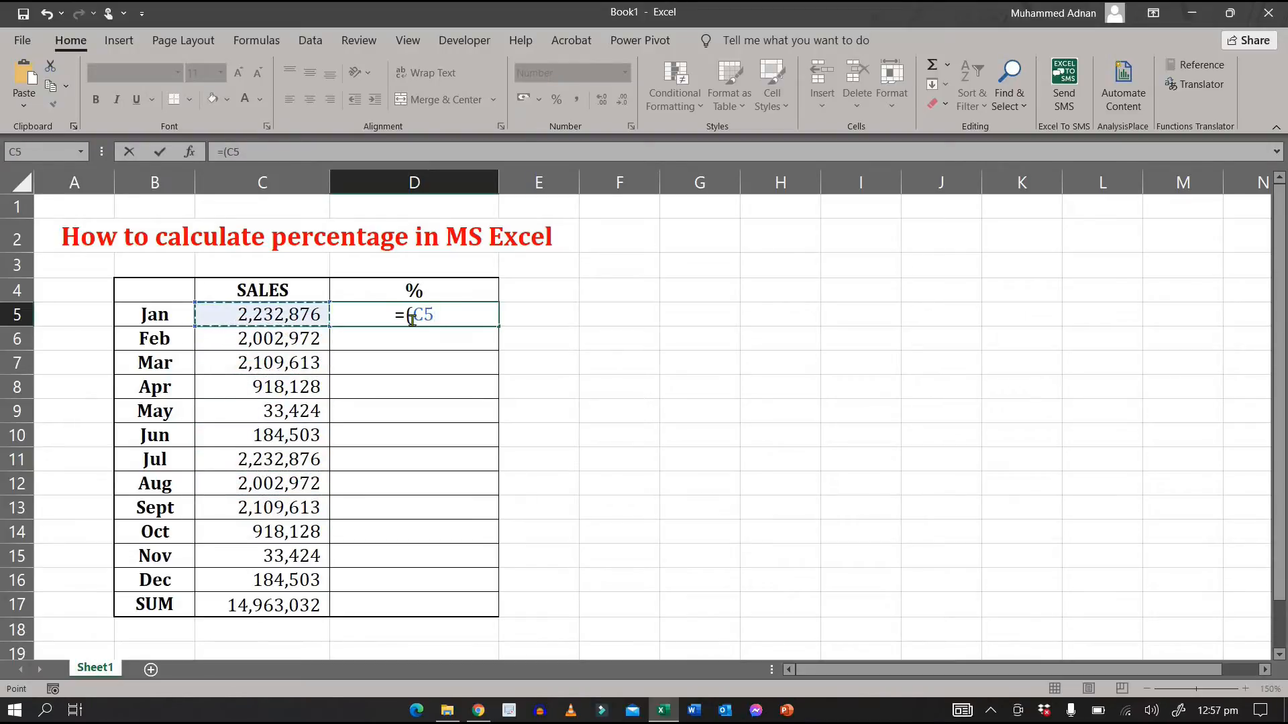
pyautogui.write('/')
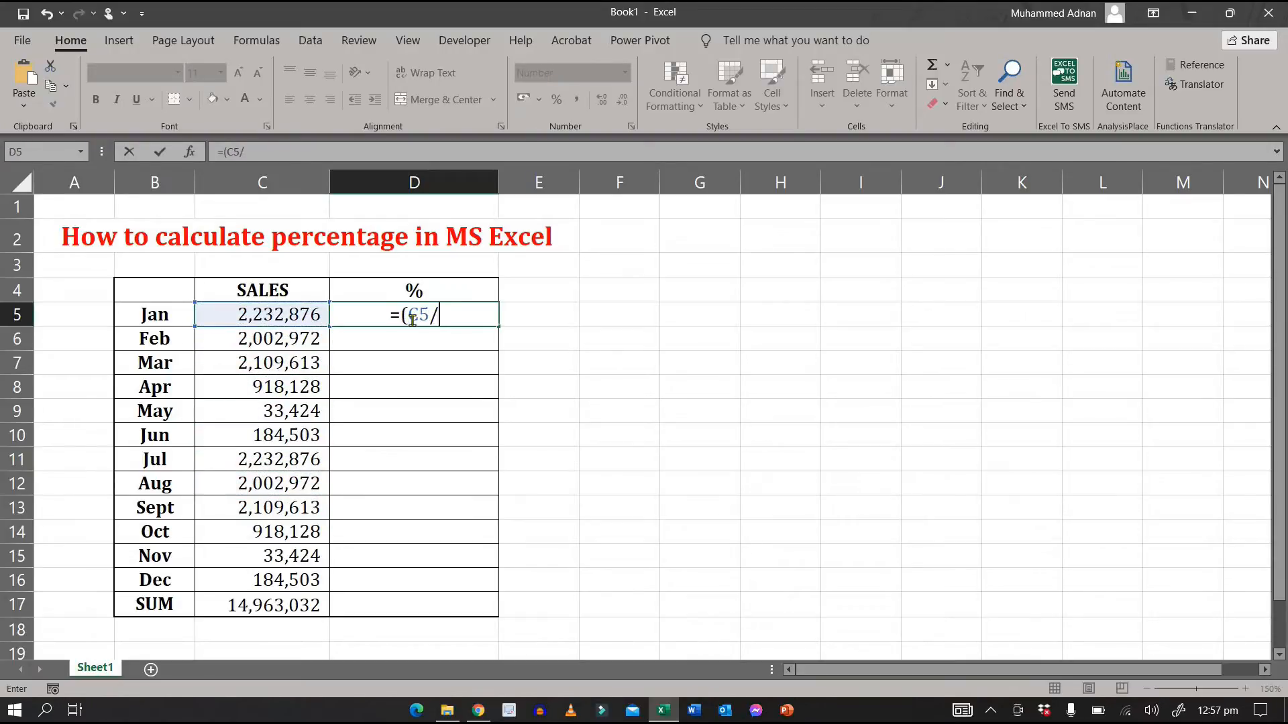
pyautogui.press('Left')
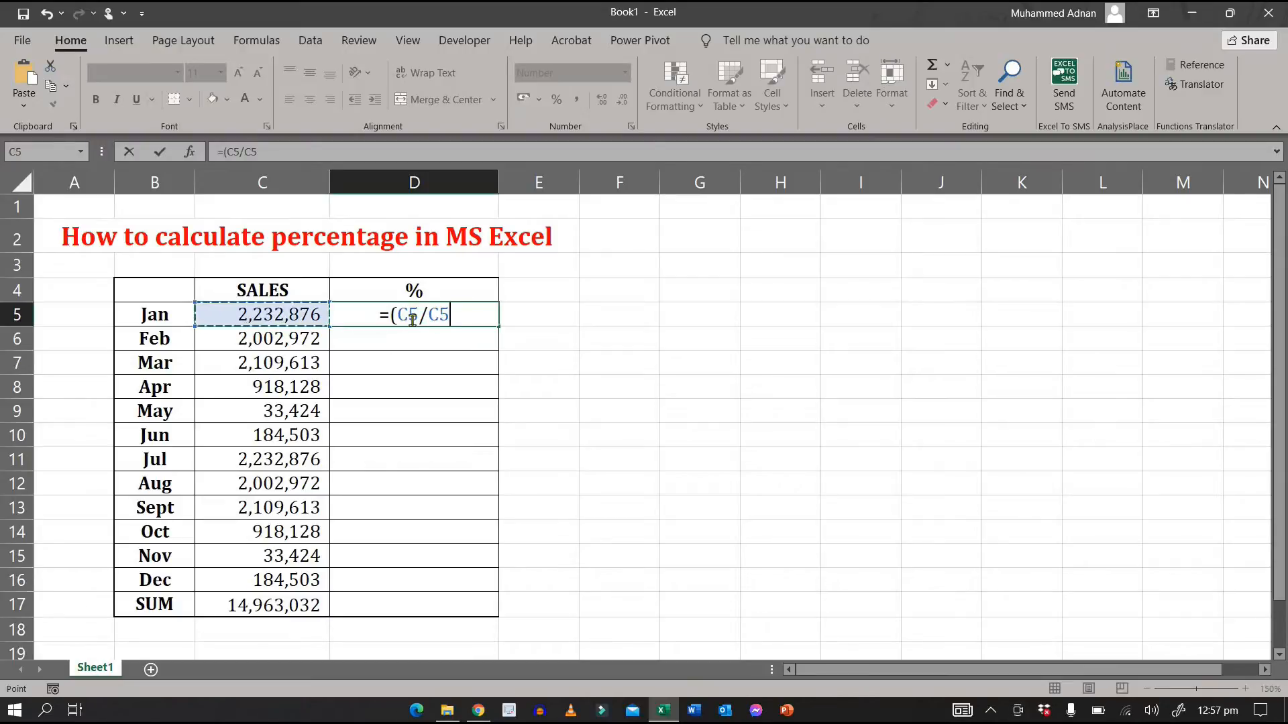
pyautogui.press('Down')
pyautogui.press('Down')
pyautogui.press('Down')
pyautogui.press('Down')
pyautogui.press('Down')
pyautogui.press('Down')
pyautogui.press('Down')
pyautogui.press('Down')
pyautogui.press('Down')
pyautogui.press('Down')
pyautogui.press('Down')
pyautogui.press('Down')
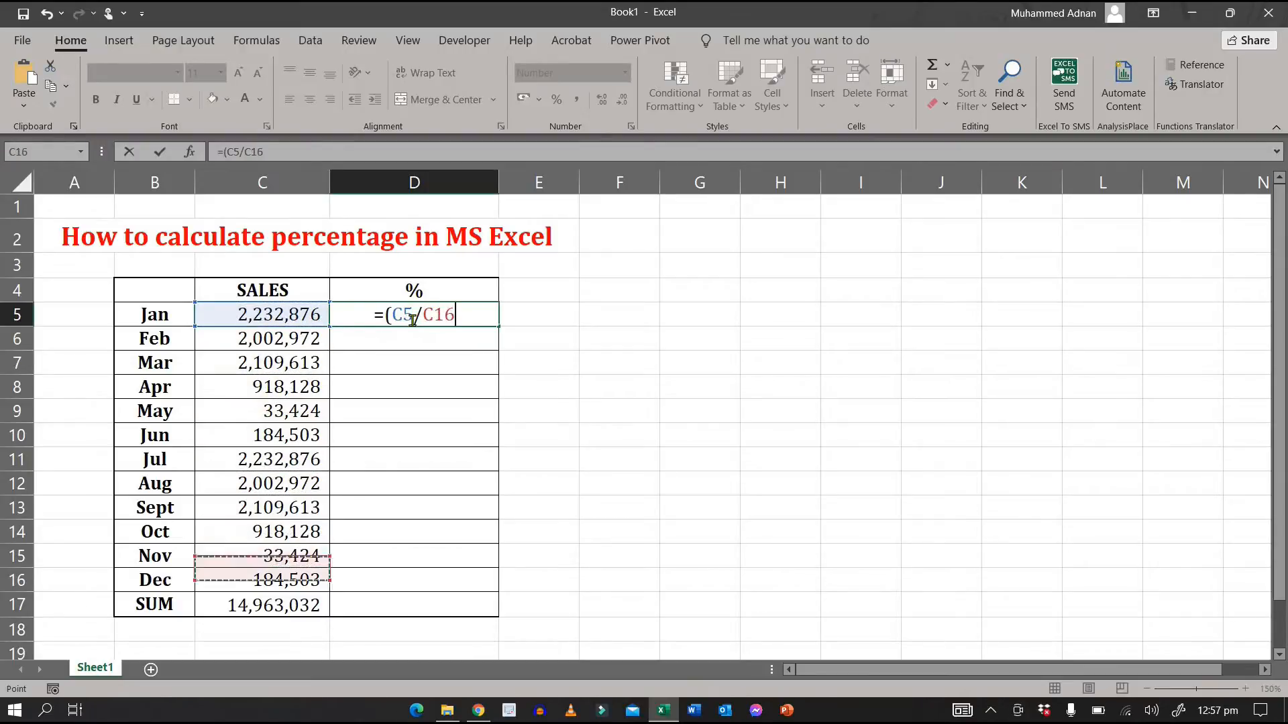
pyautogui.write(')')
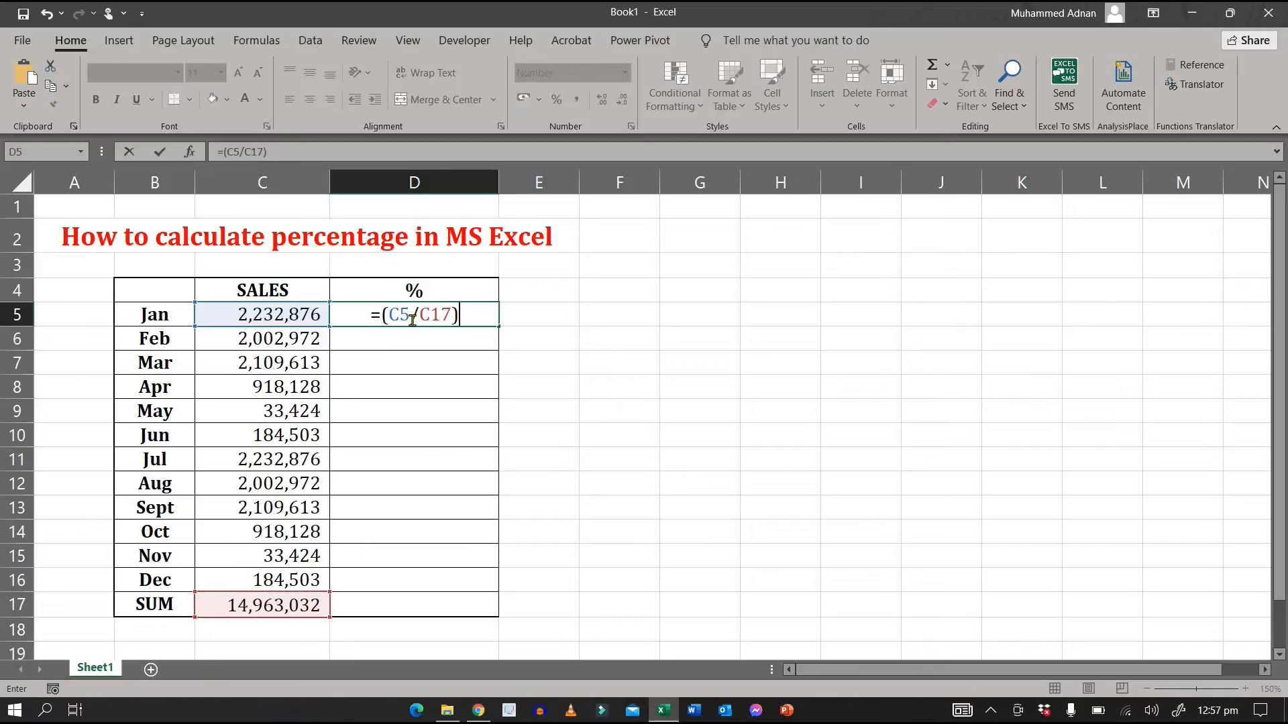
pyautogui.write('*100')
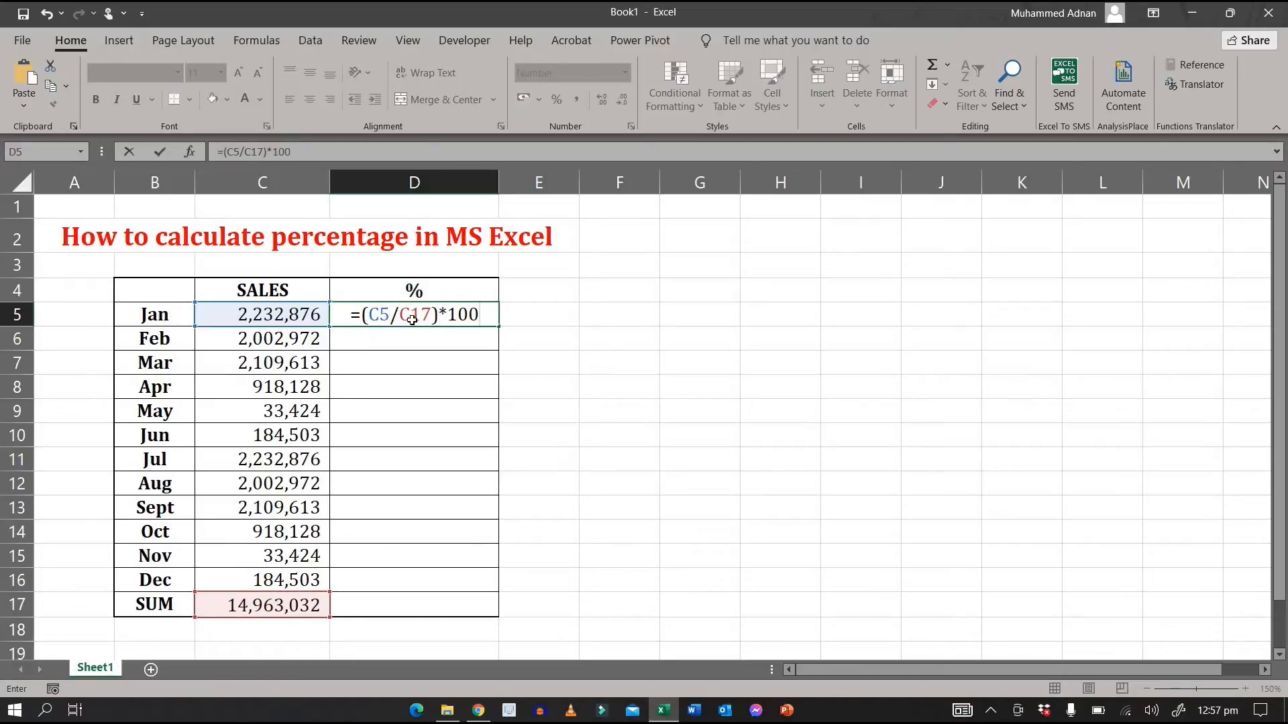
pyautogui.press('Return')
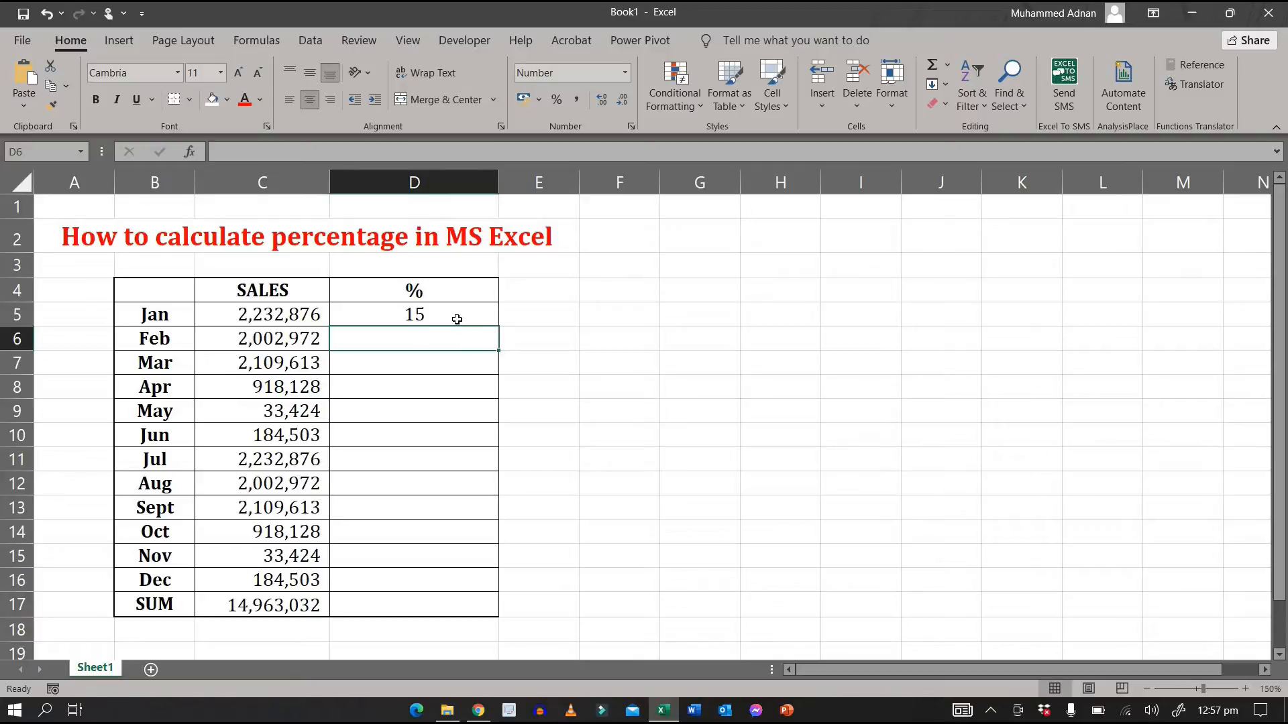
# Step: Fill the D5 formula down to D16 and total the percentage column in D17 with =SUM(D5:D16)
pyautogui.click(478, 321)
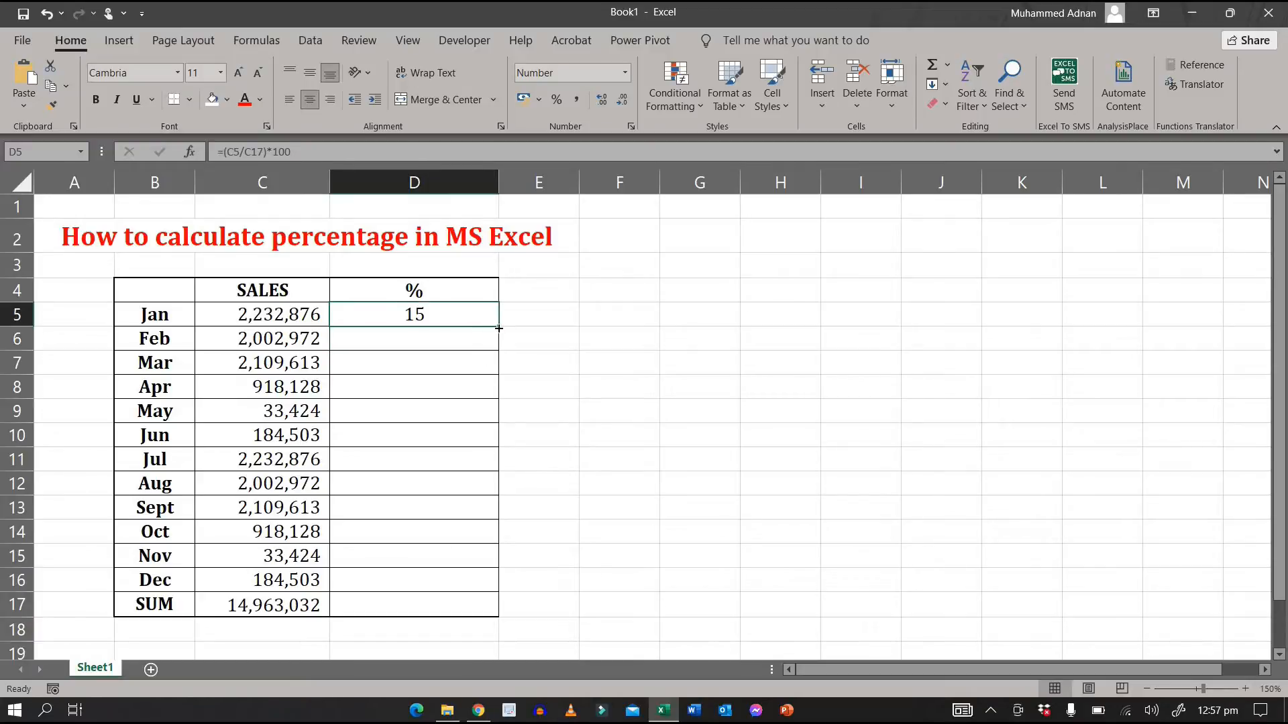
pyautogui.moveTo(457, 315); pyautogui.dragTo(453, 578)
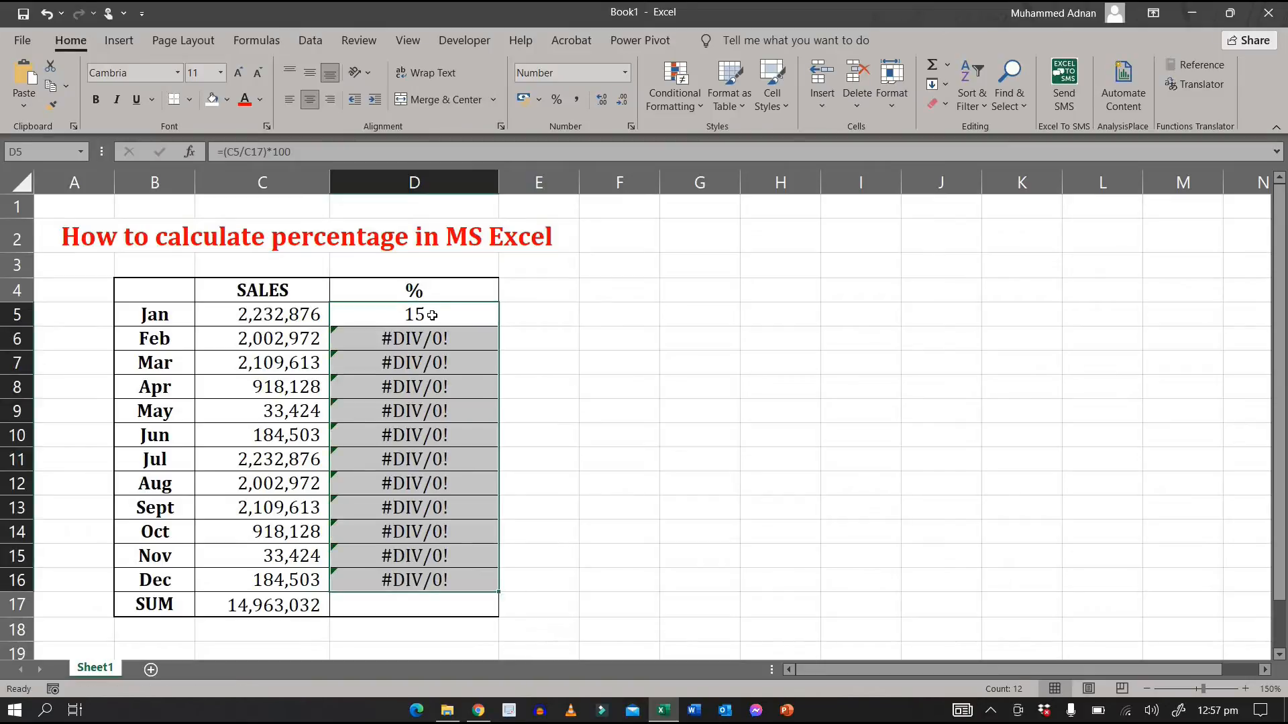
pyautogui.moveTo(432, 315); pyautogui.dragTo(432, 582)
pyautogui.hotkey('shift', 'Down')
pyautogui.hotkey('ctrl', 'd')
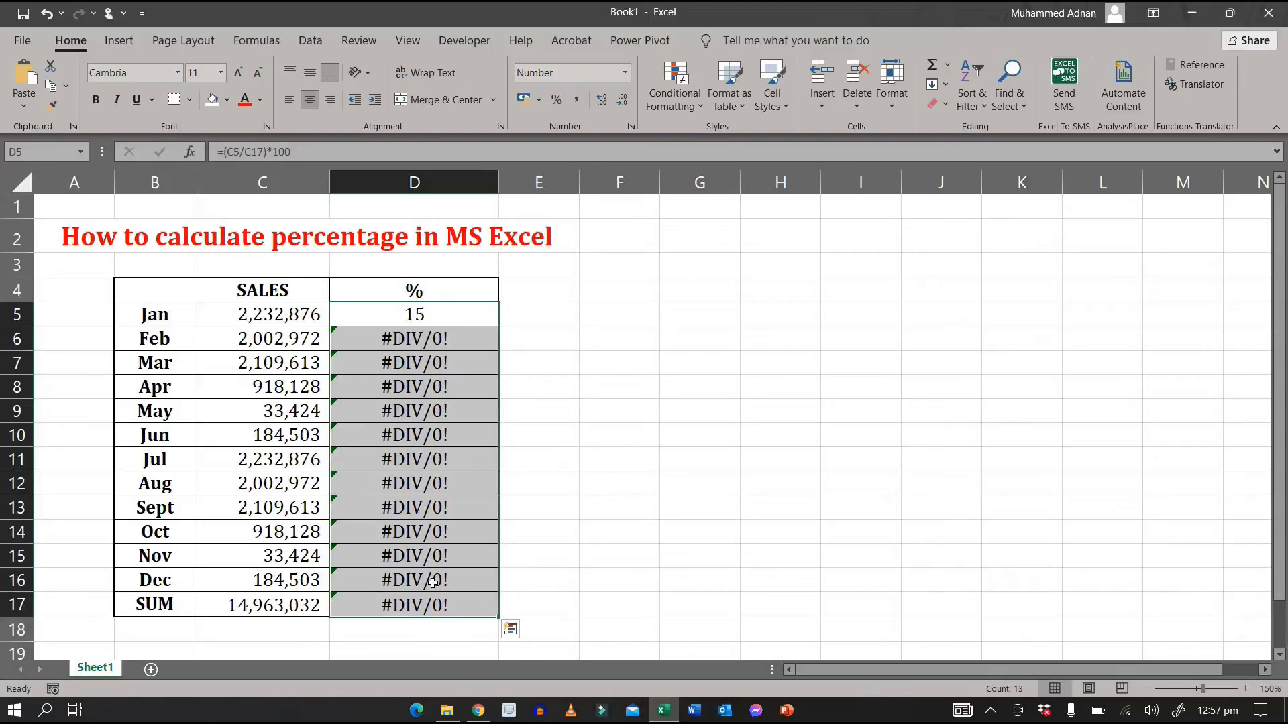
pyautogui.click(435, 605)
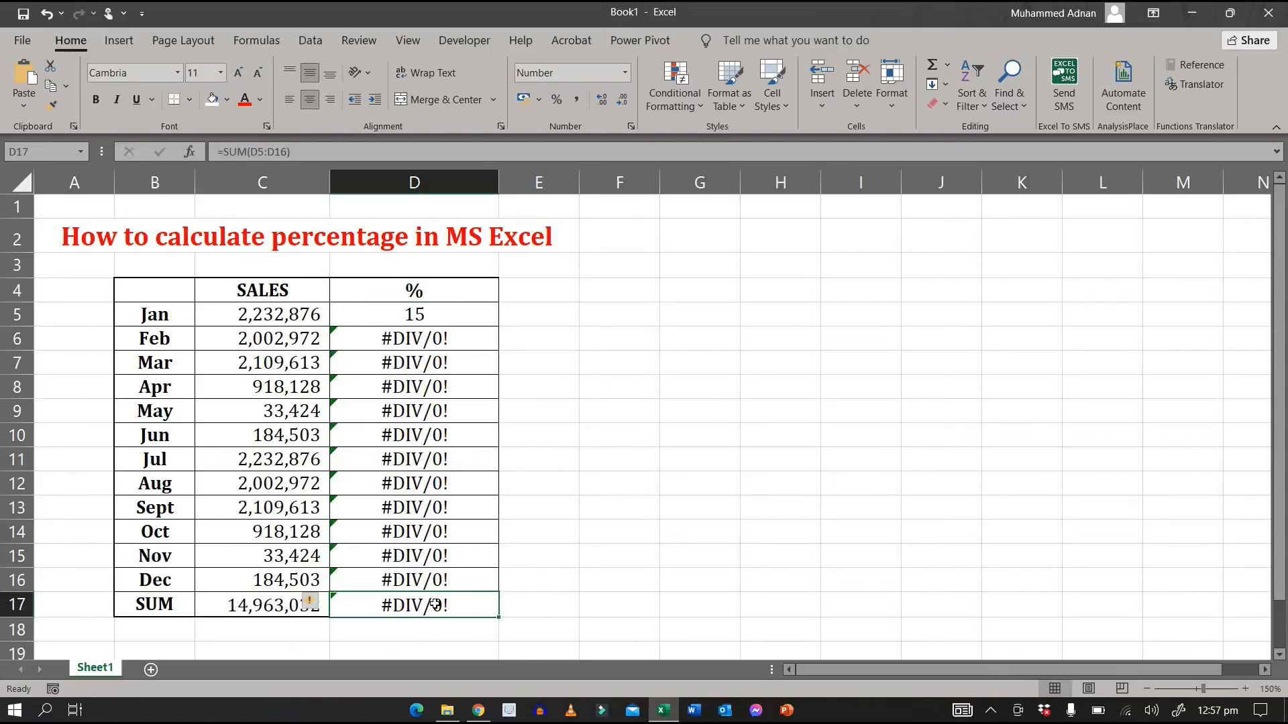
# Step: Make the total reference absolute in D5, giving =(C5/$C$17)*100, and fill the formula down to D16
pyautogui.click(424, 318)
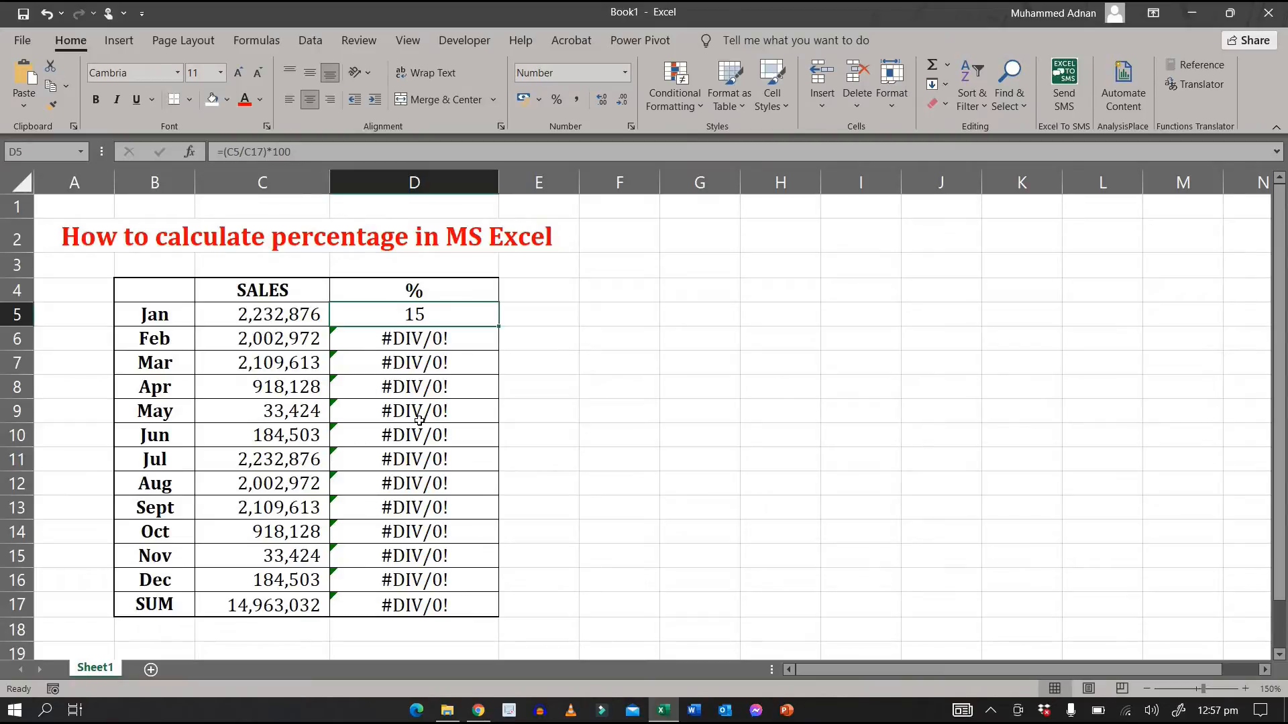
pyautogui.click(449, 340)
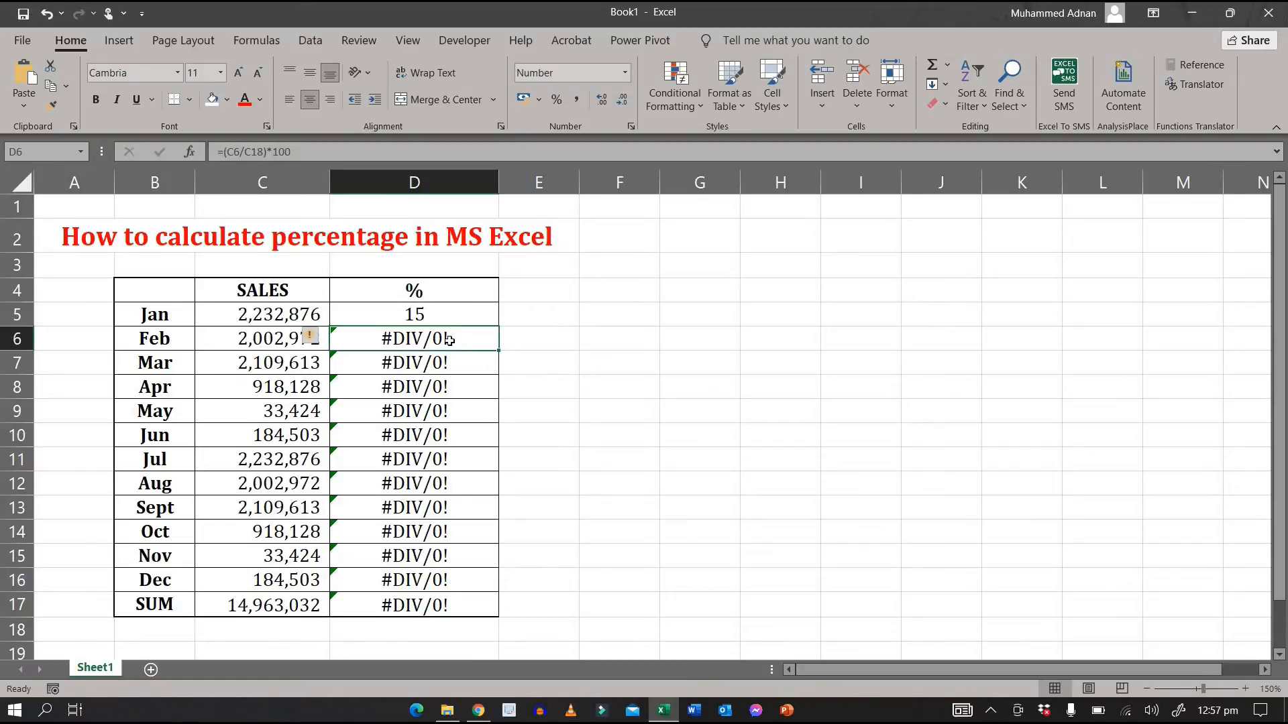
pyautogui.press('F2')
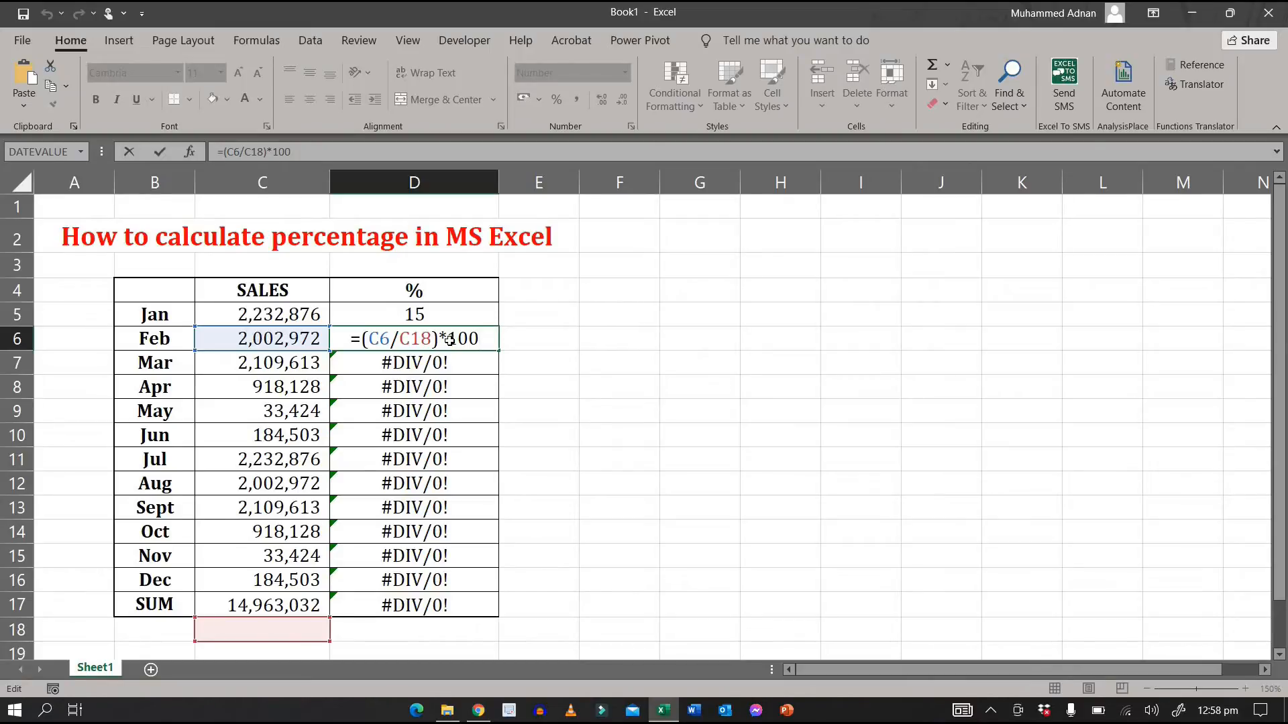
pyautogui.press('Return')
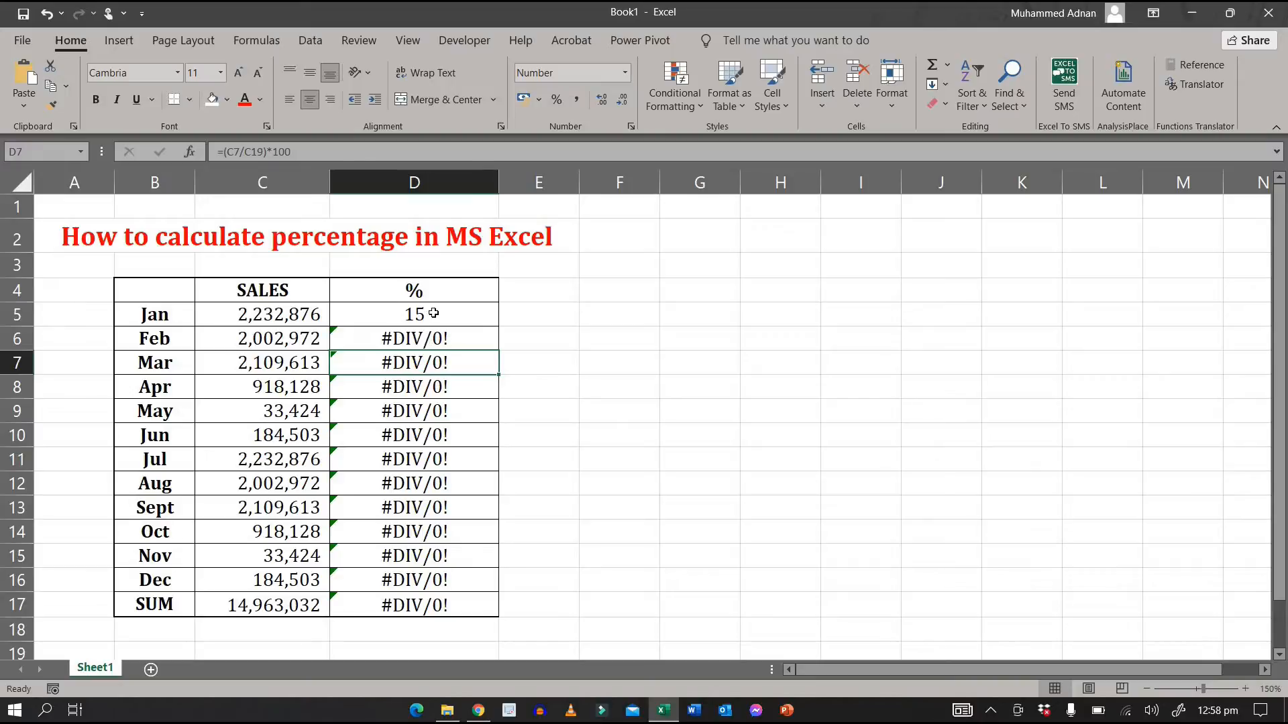
pyautogui.click(434, 313)
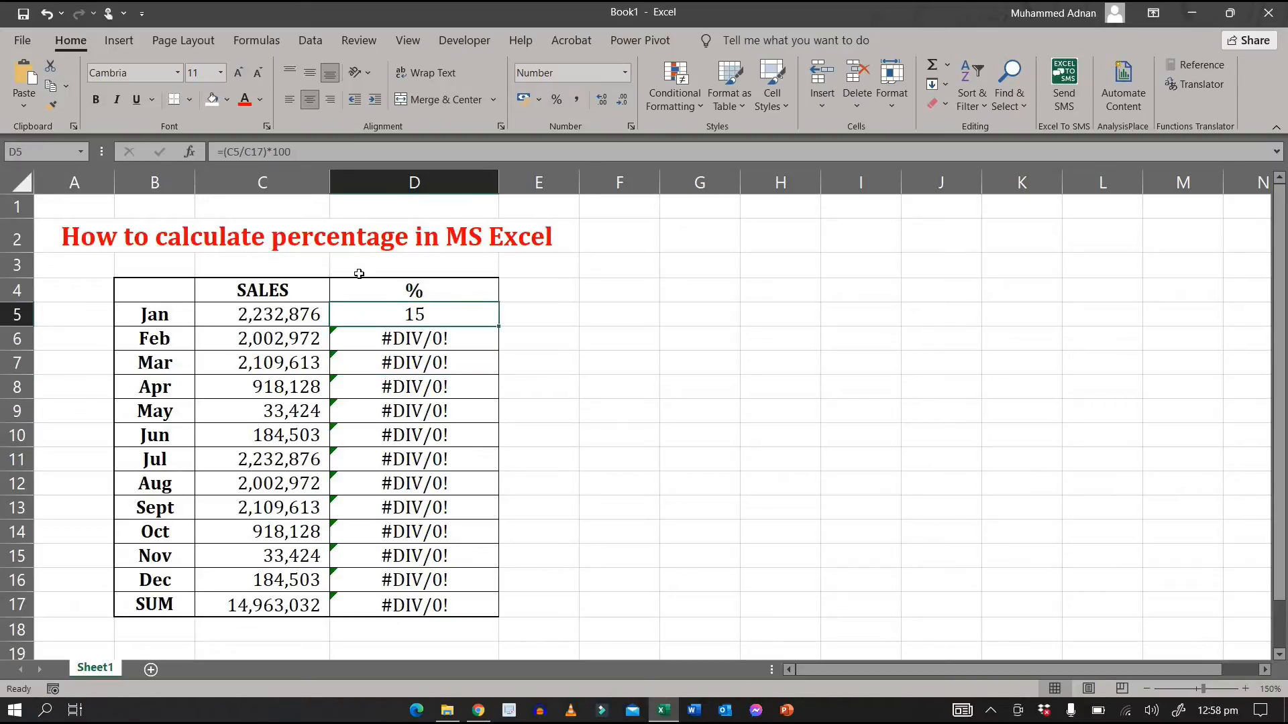
pyautogui.click(245, 152)
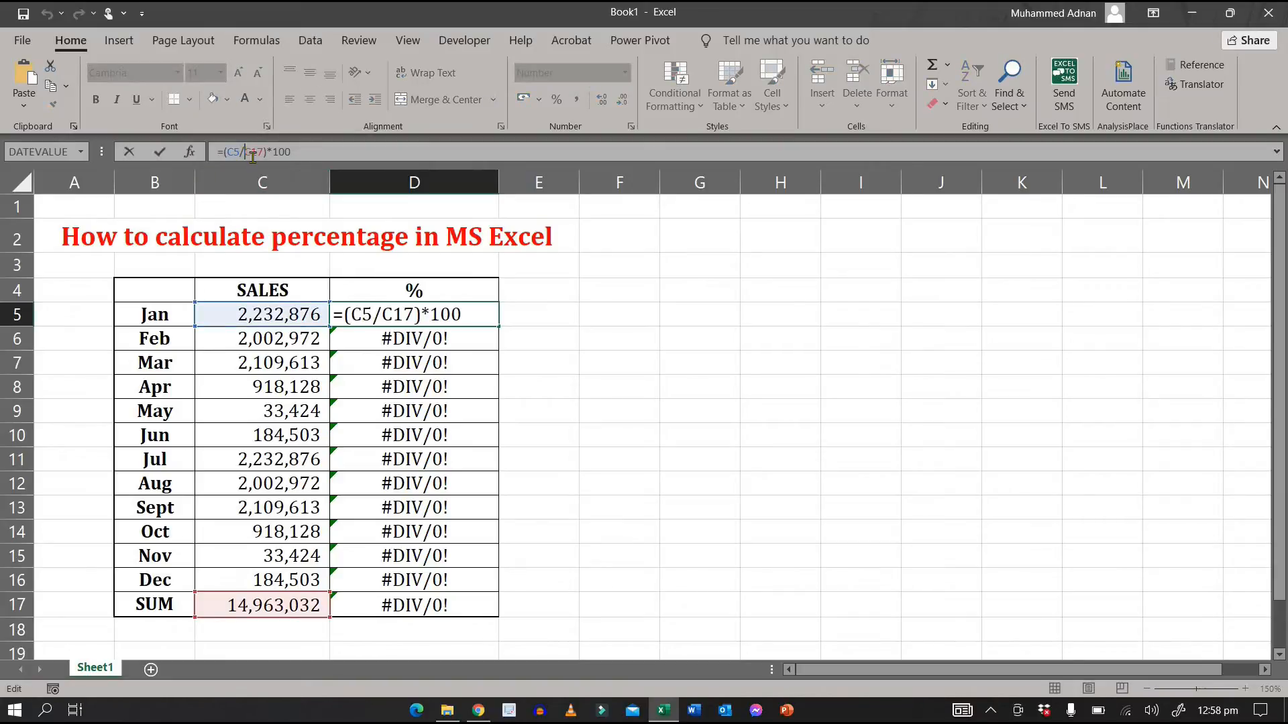
pyautogui.click(384, 313)
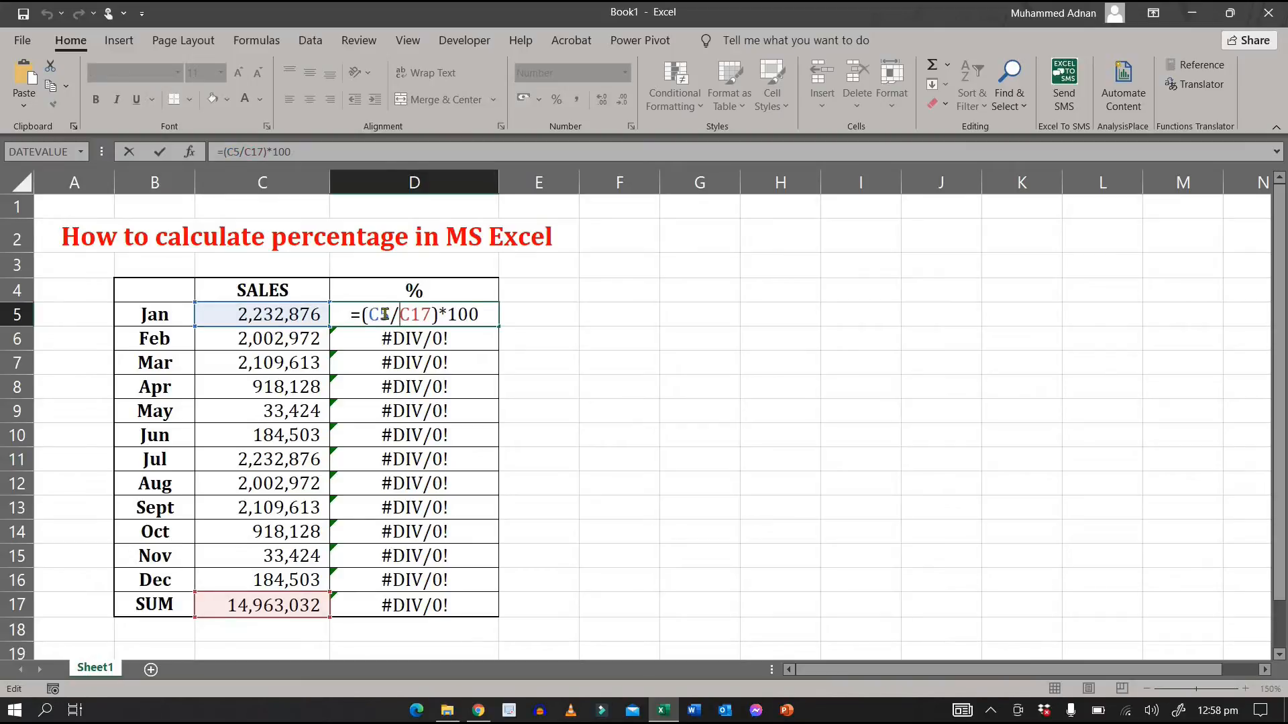
pyautogui.write('$')
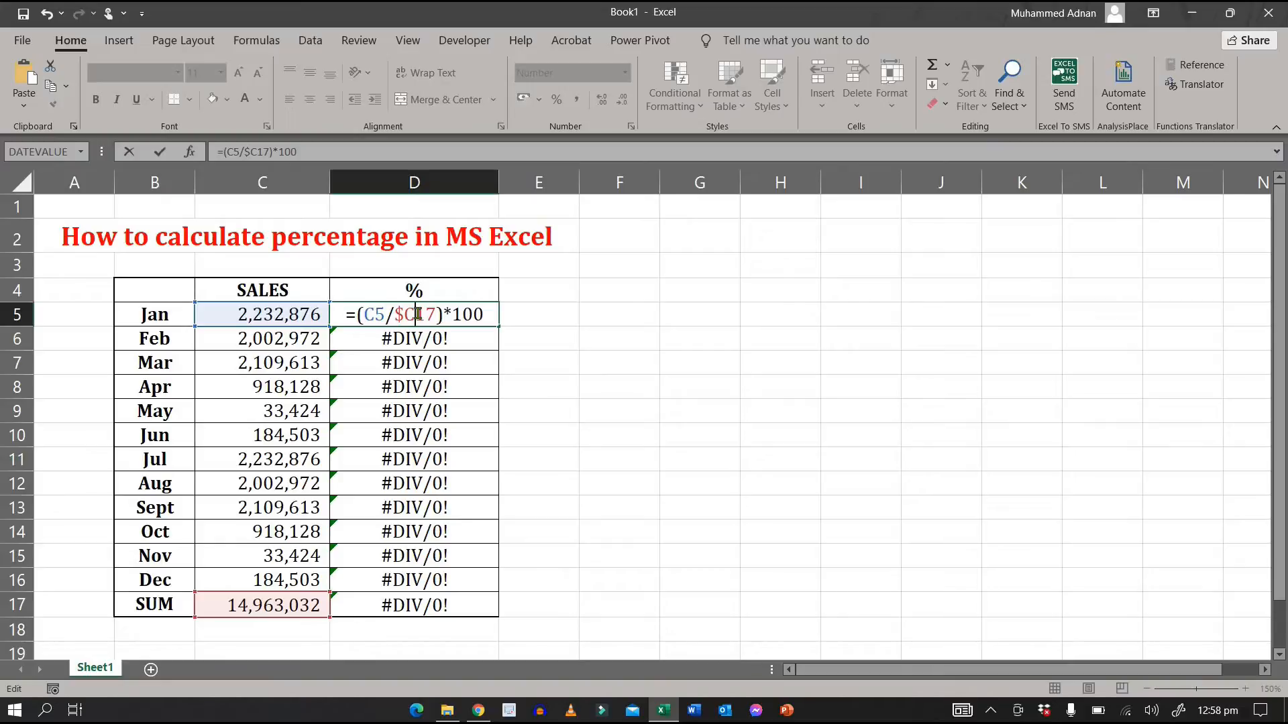
pyautogui.click(417, 313)
pyautogui.write('$')
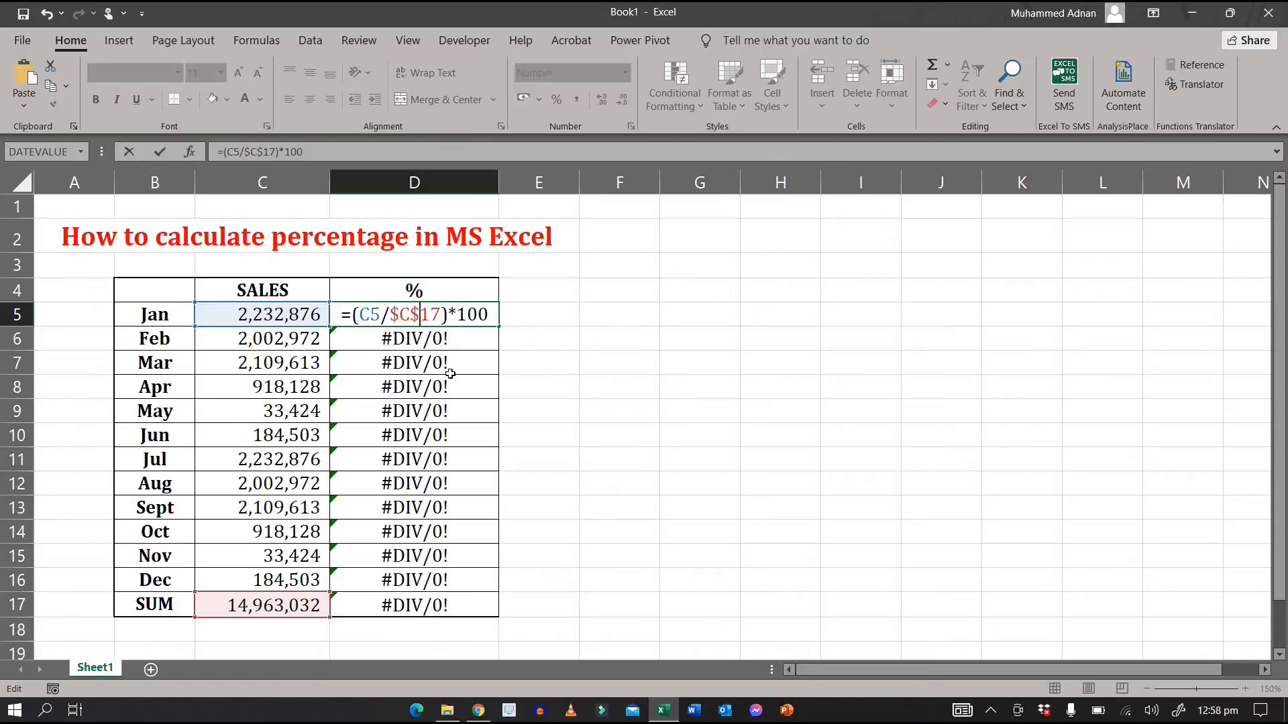
pyautogui.press('Return')
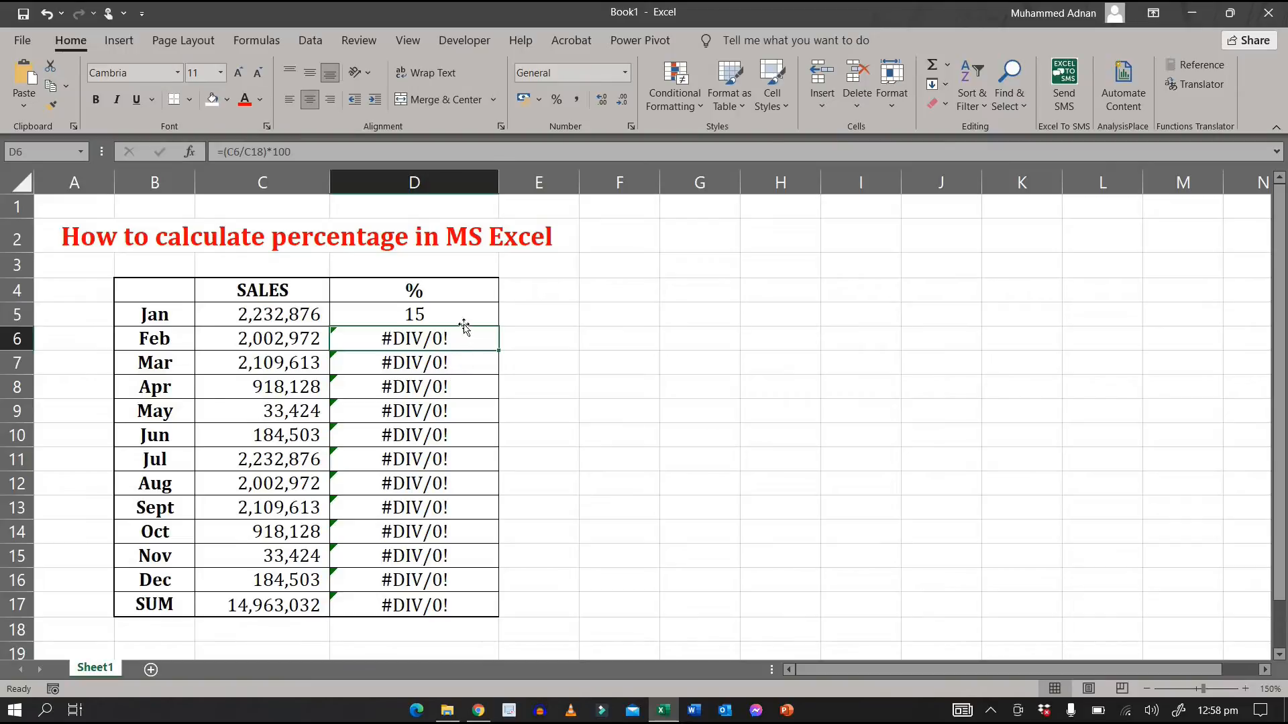
pyautogui.press('Up')
pyautogui.moveTo(499, 354); pyautogui.dragTo(494, 587)
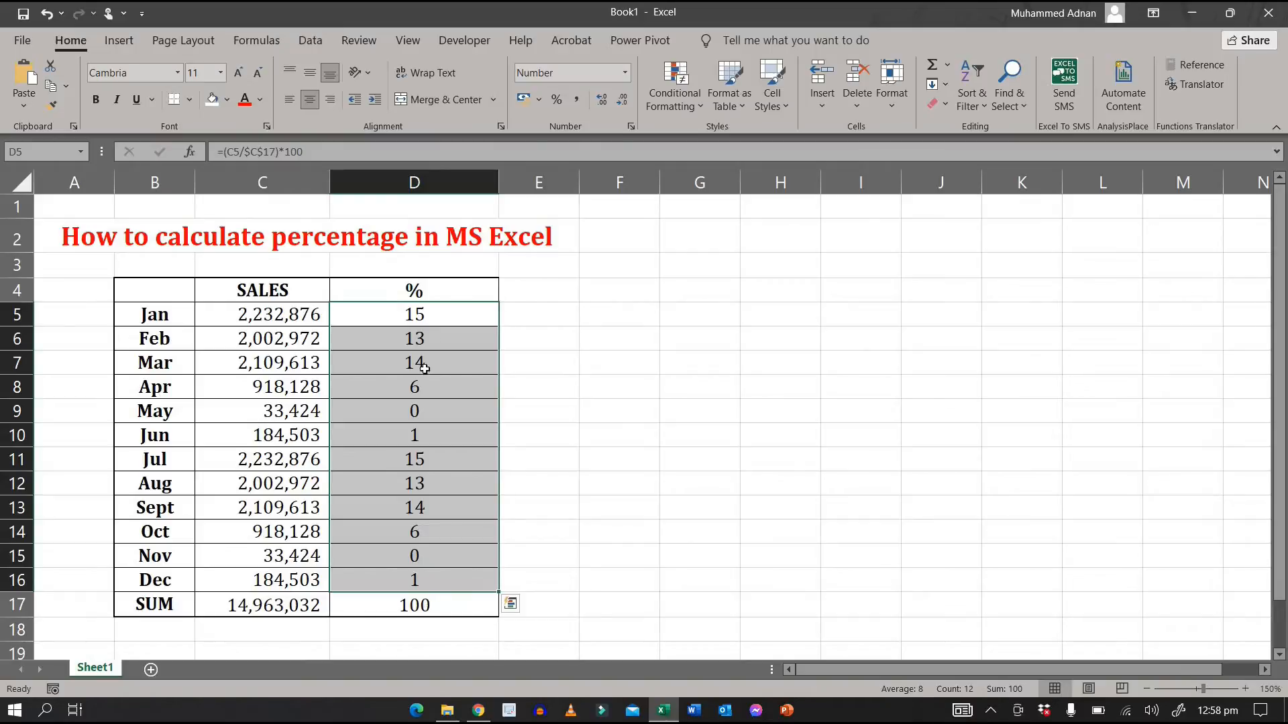
# Step: Clear the monthly percentages in D5:D16 and format those cells with the Percent style
pyautogui.click(440, 314)
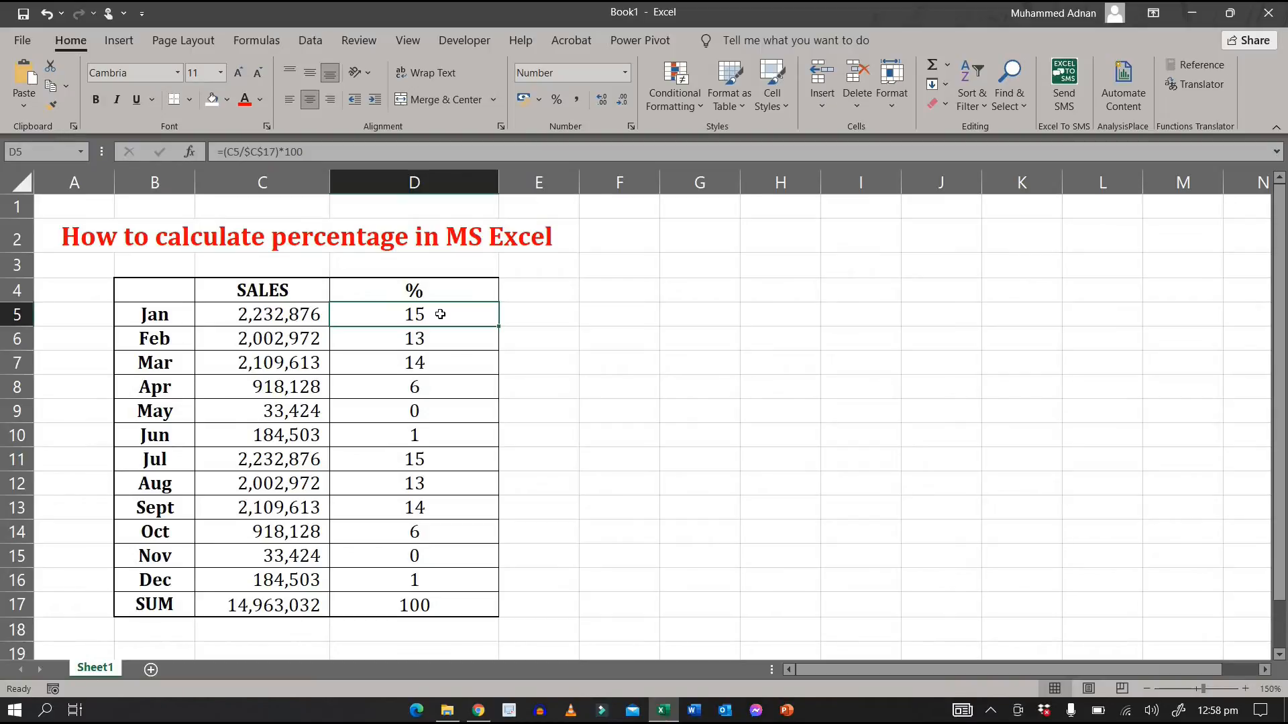
pyautogui.moveTo(440, 311); pyautogui.dragTo(436, 575)
pyautogui.press('Delete')
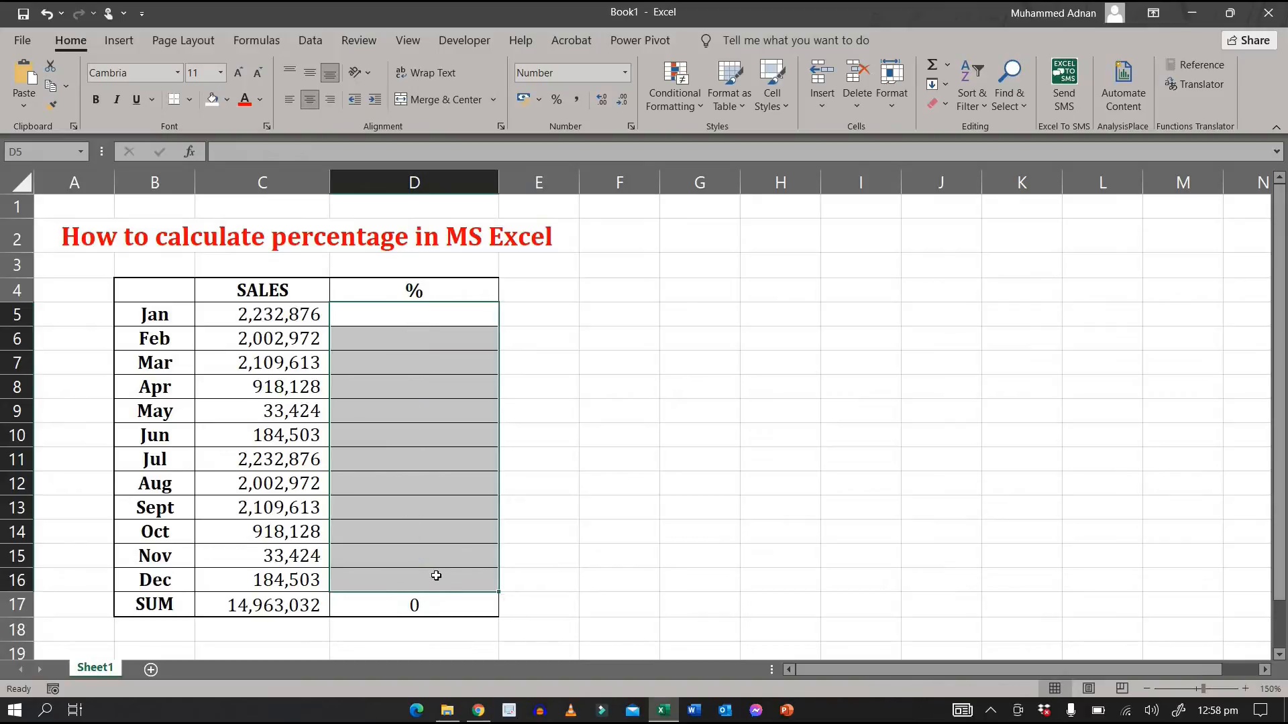
pyautogui.click(559, 102)
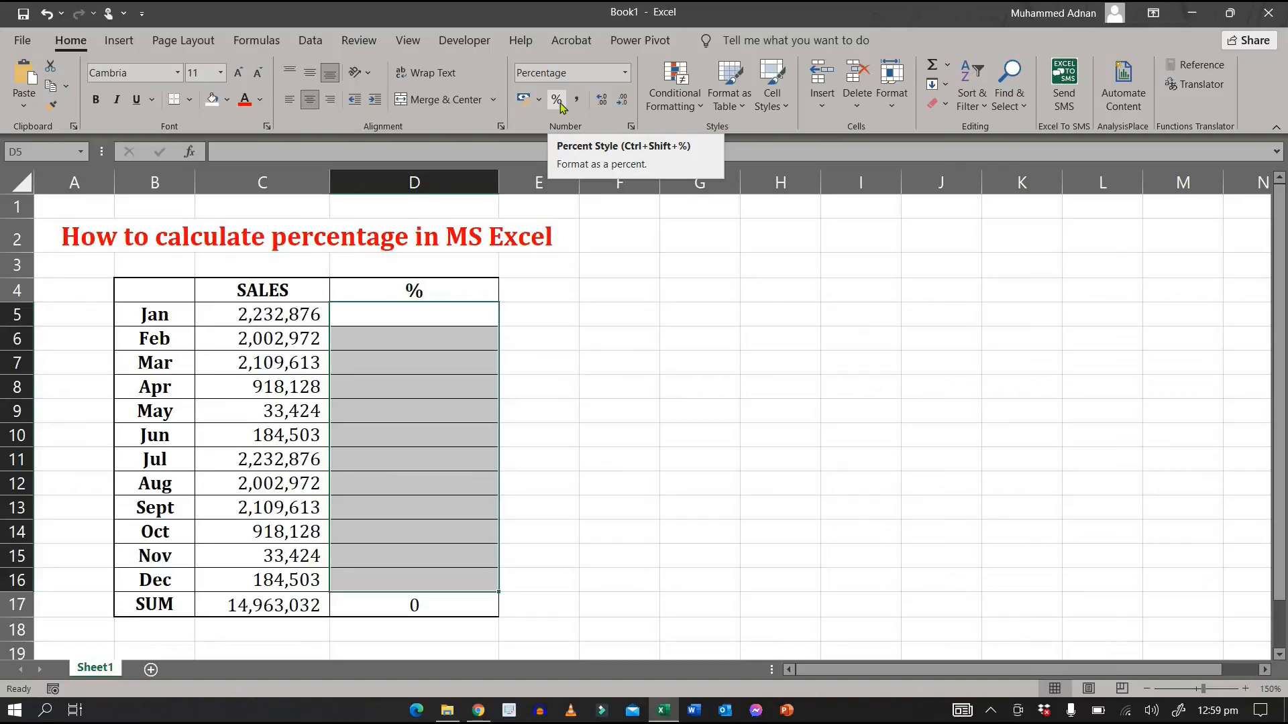
# Step: Enter the formula =C5/C17 in cell D5 for January's share of total sales
pyautogui.click(423, 320)
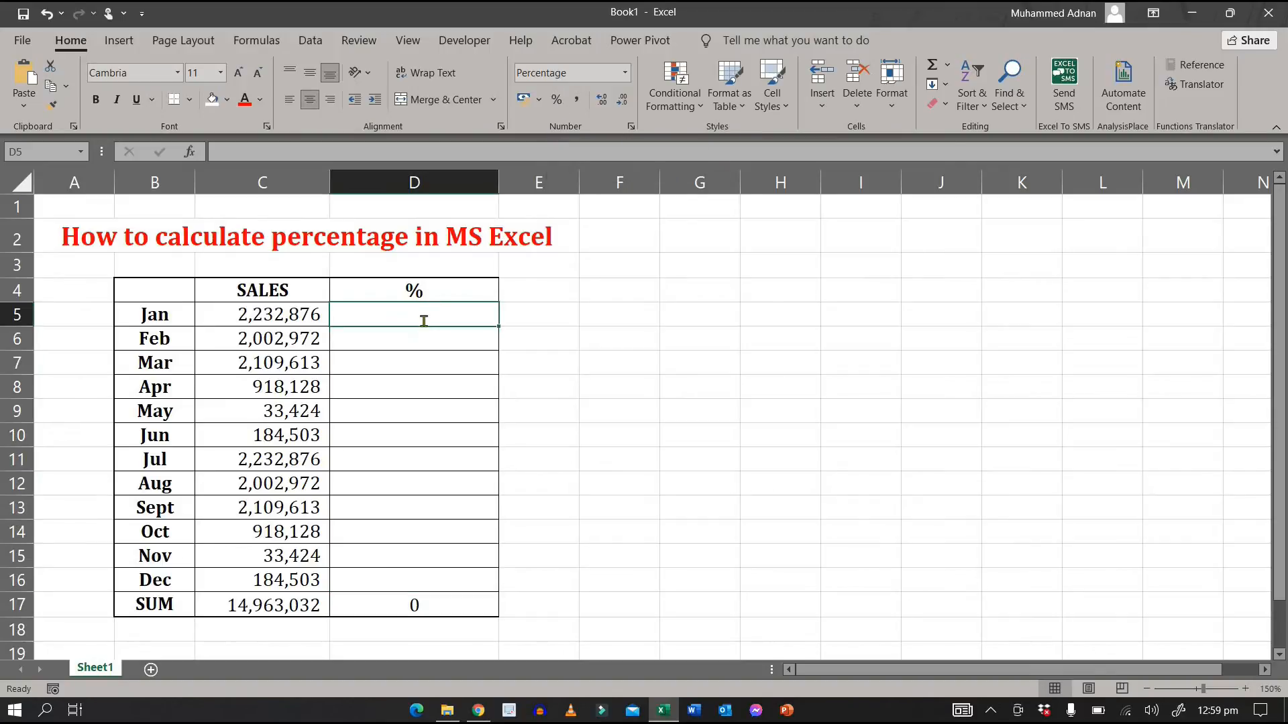
pyautogui.write('=')
pyautogui.press('Left')
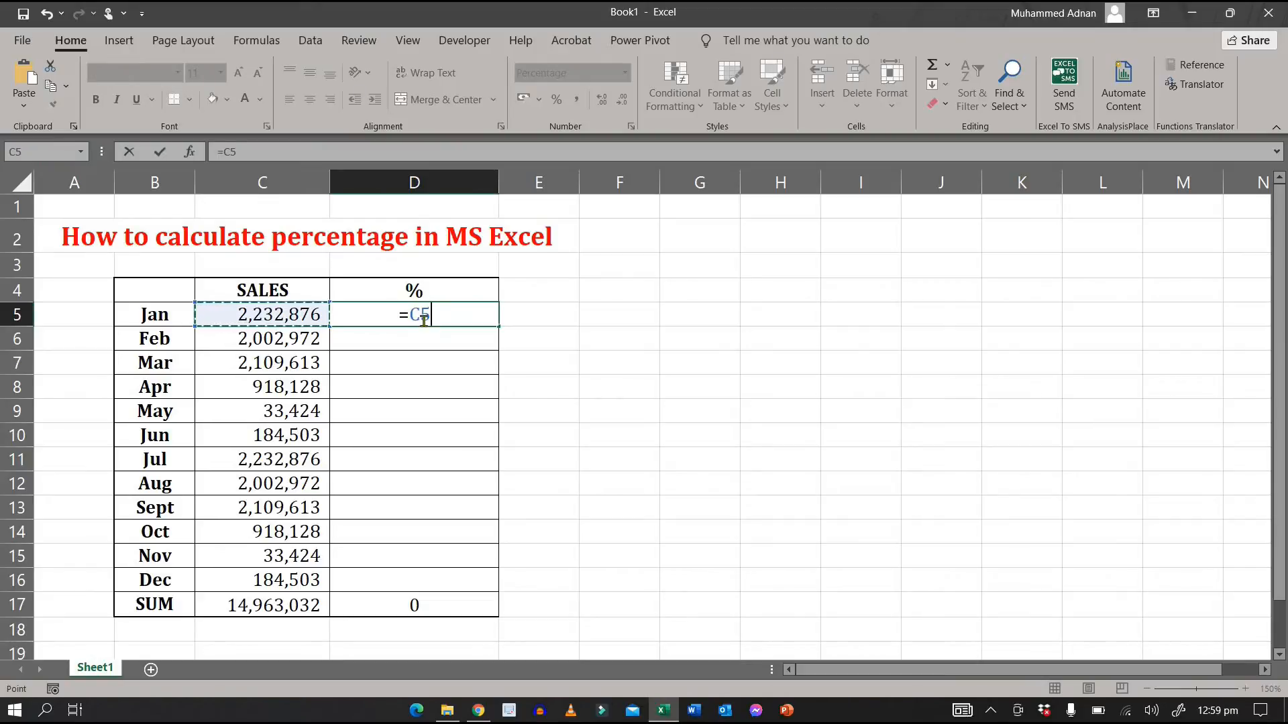
pyautogui.write('/')
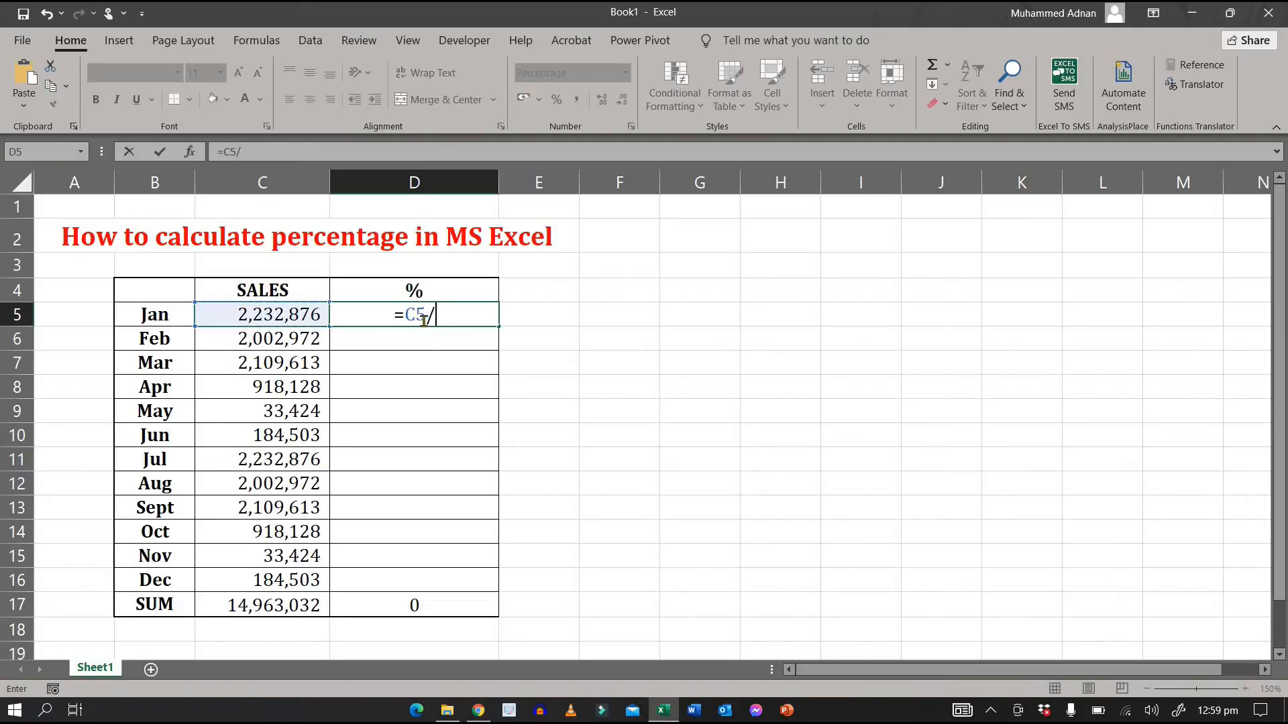
pyautogui.press('Left')
pyautogui.press('Down')
pyautogui.press('Down')
pyautogui.press('Down')
pyautogui.press('Down')
pyautogui.press('Down')
pyautogui.press('Down')
pyautogui.press('Down')
pyautogui.press('Down')
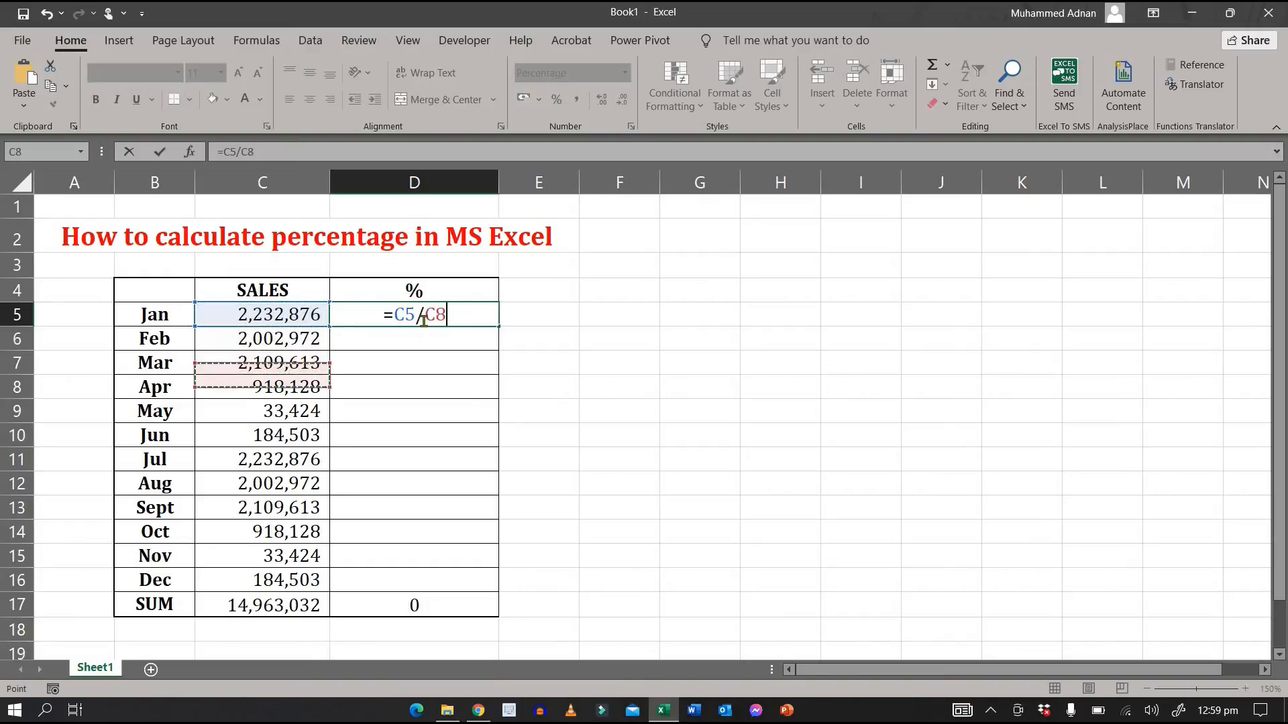
pyautogui.press('Down')
pyautogui.press('Down')
pyautogui.press('Down')
pyautogui.press('Down')
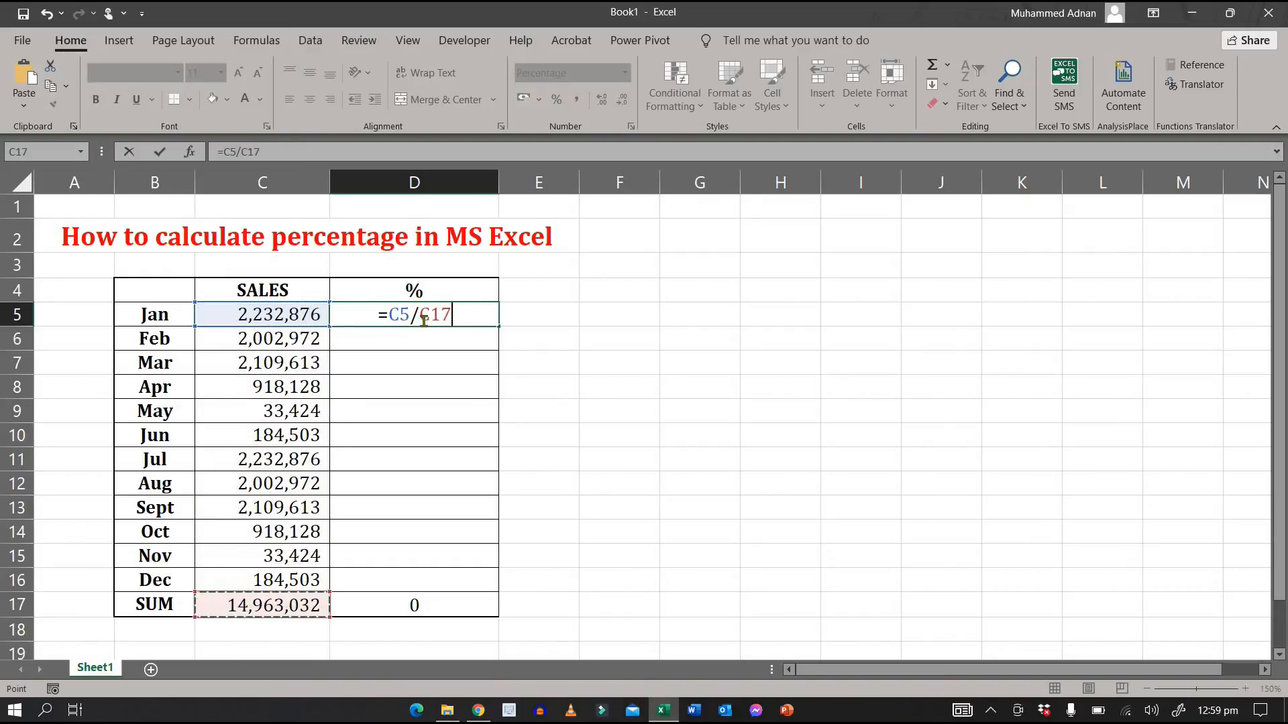
pyautogui.press('Return')
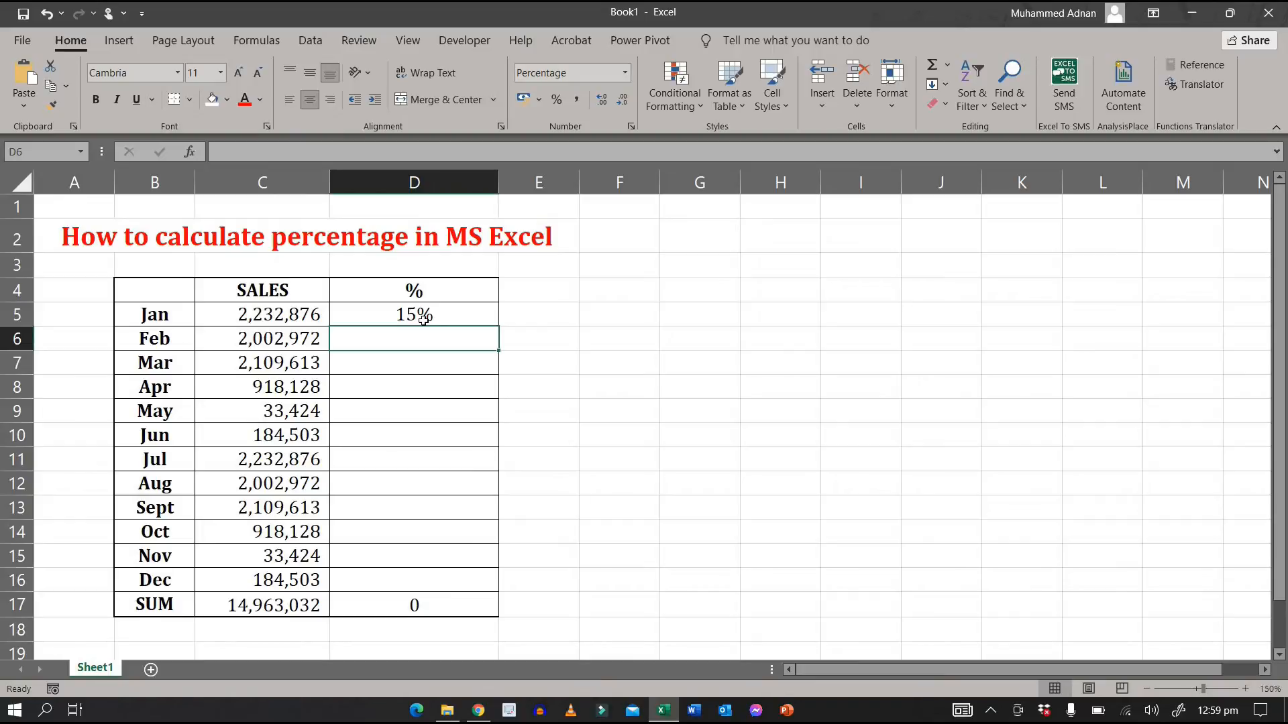
# Step: Make the total reference in the D5 formula absolute, giving =C5/$C$17
pyautogui.click(447, 316)
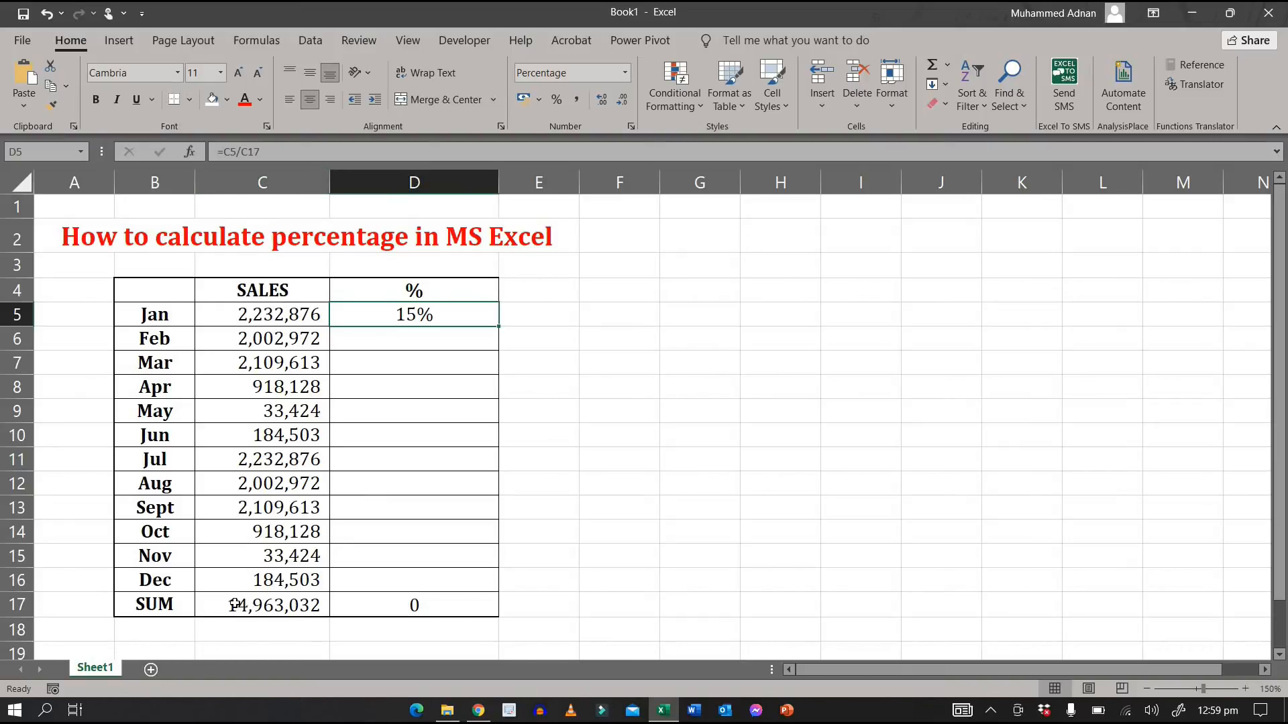
pyautogui.doubleClick(388, 312)
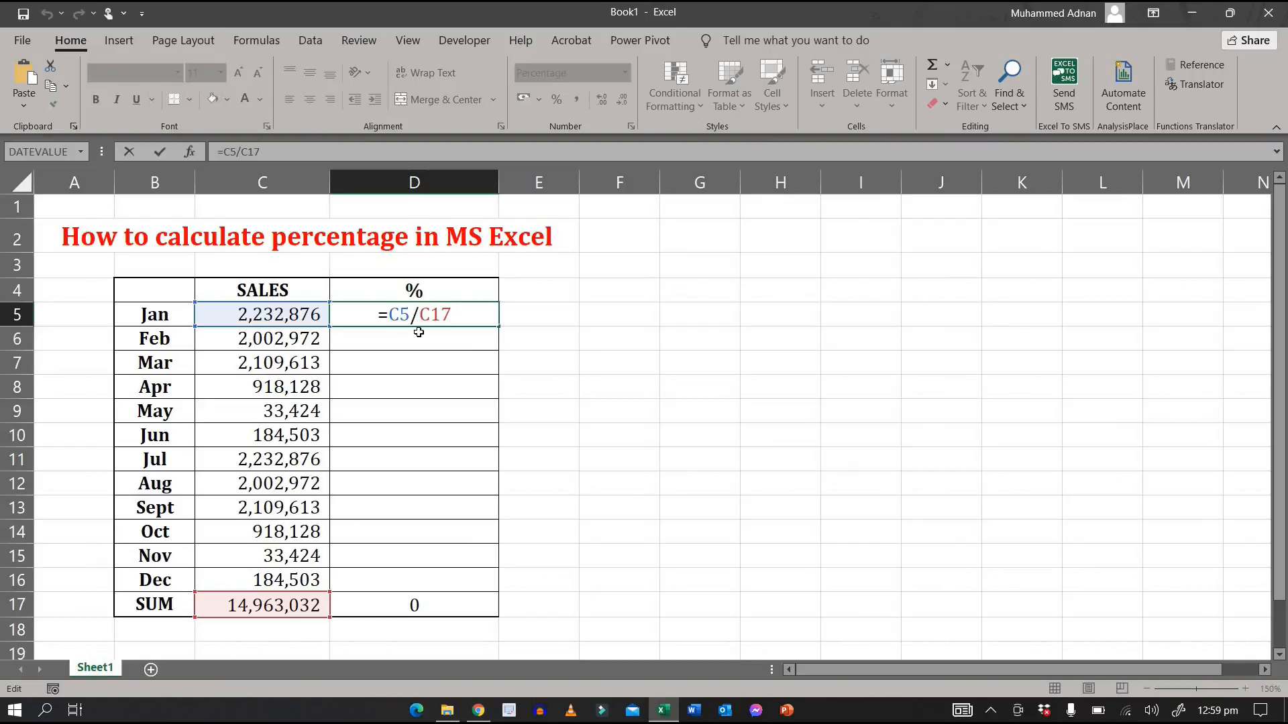
pyautogui.write('$')
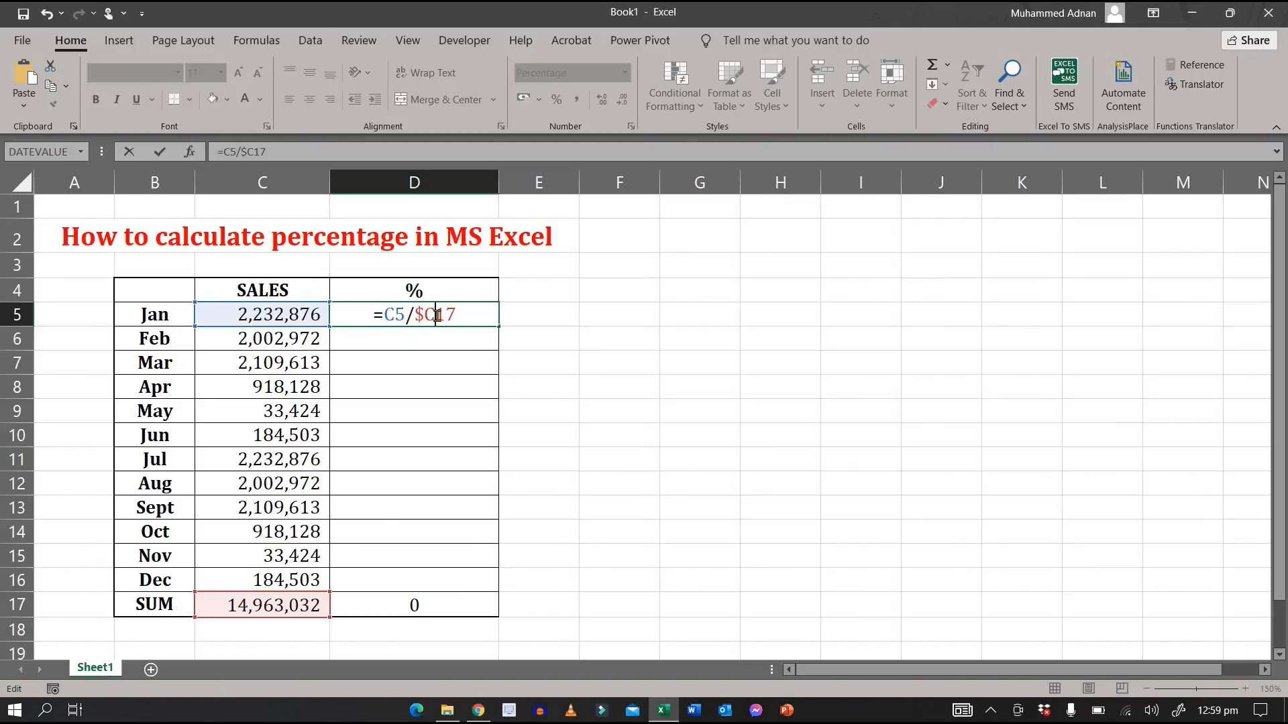
pyautogui.click(437, 315)
pyautogui.write('$')
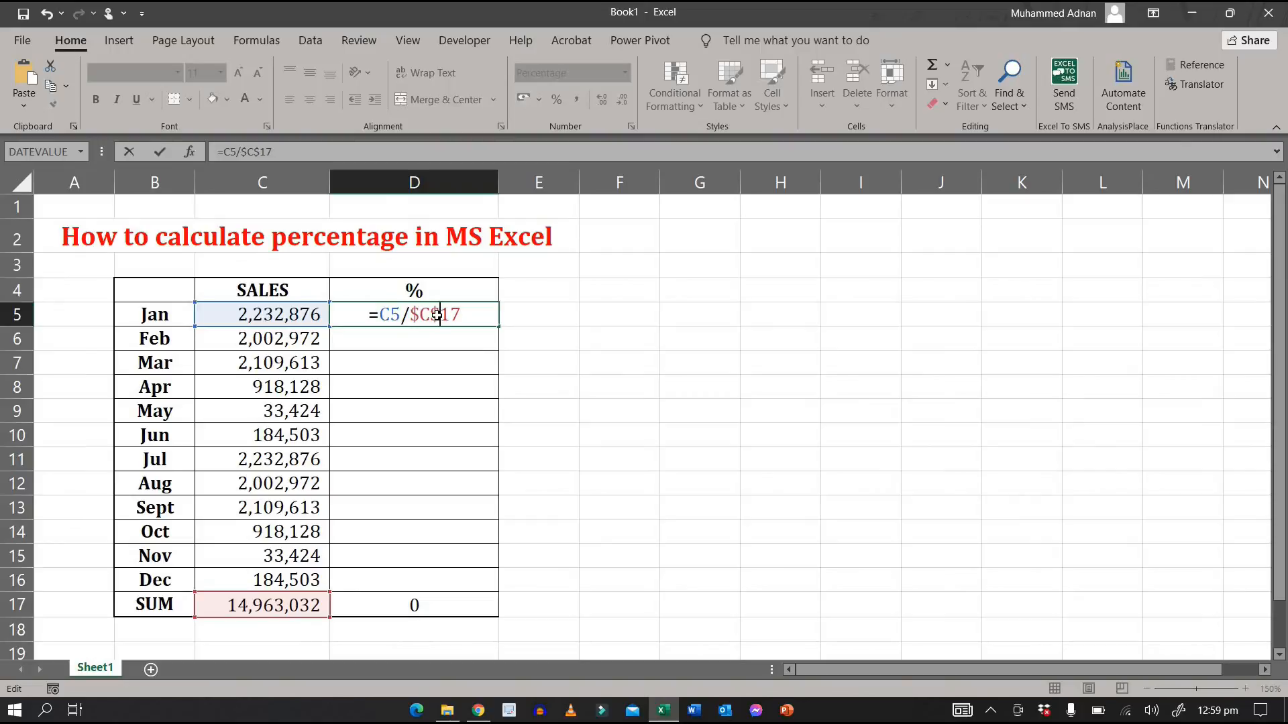
pyautogui.press('Return')
# Step: Fill the D5 formula down to D16 and apply the Percent style to the column total in D17
pyautogui.click(436, 315)
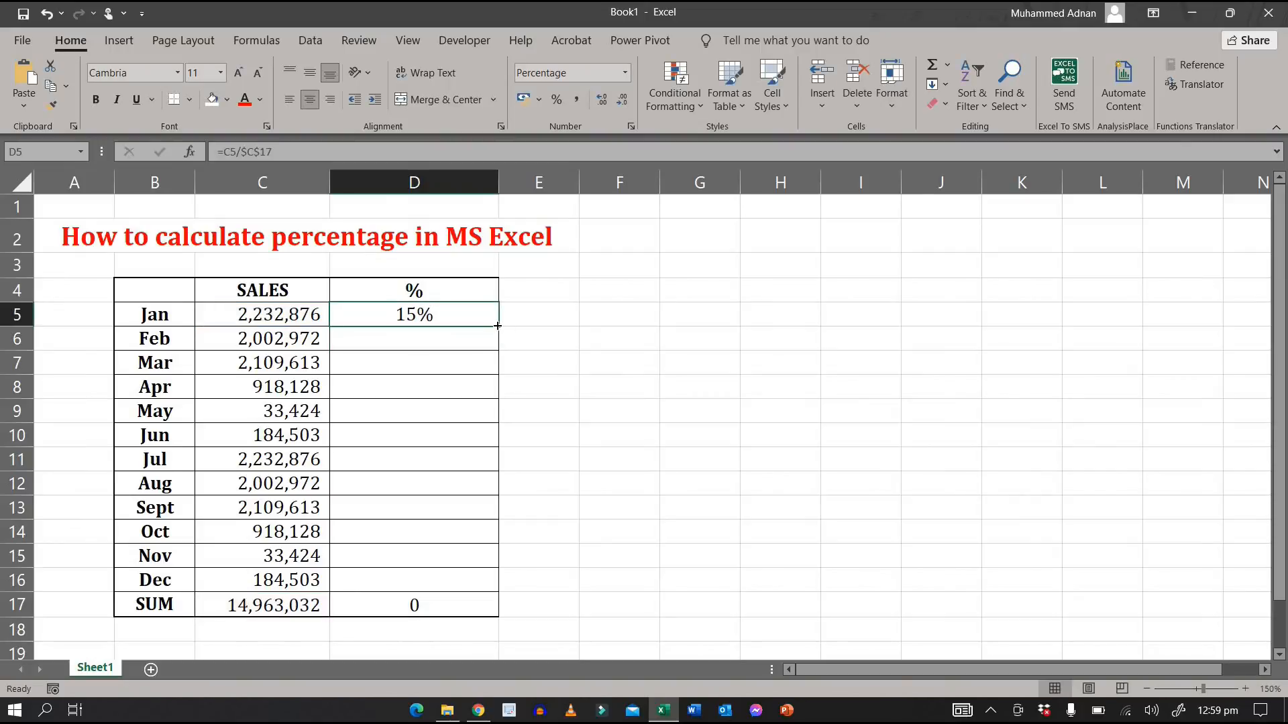
pyautogui.moveTo(500, 326); pyautogui.dragTo(473, 582)
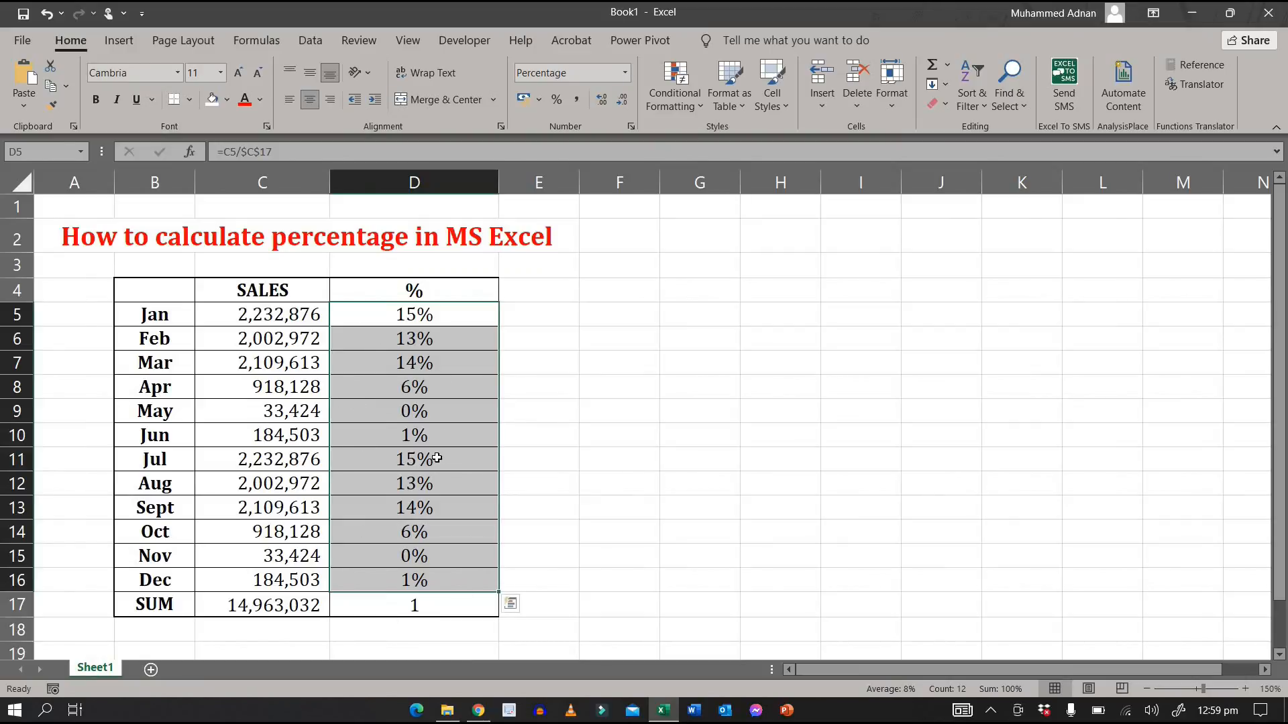
pyautogui.click(426, 608)
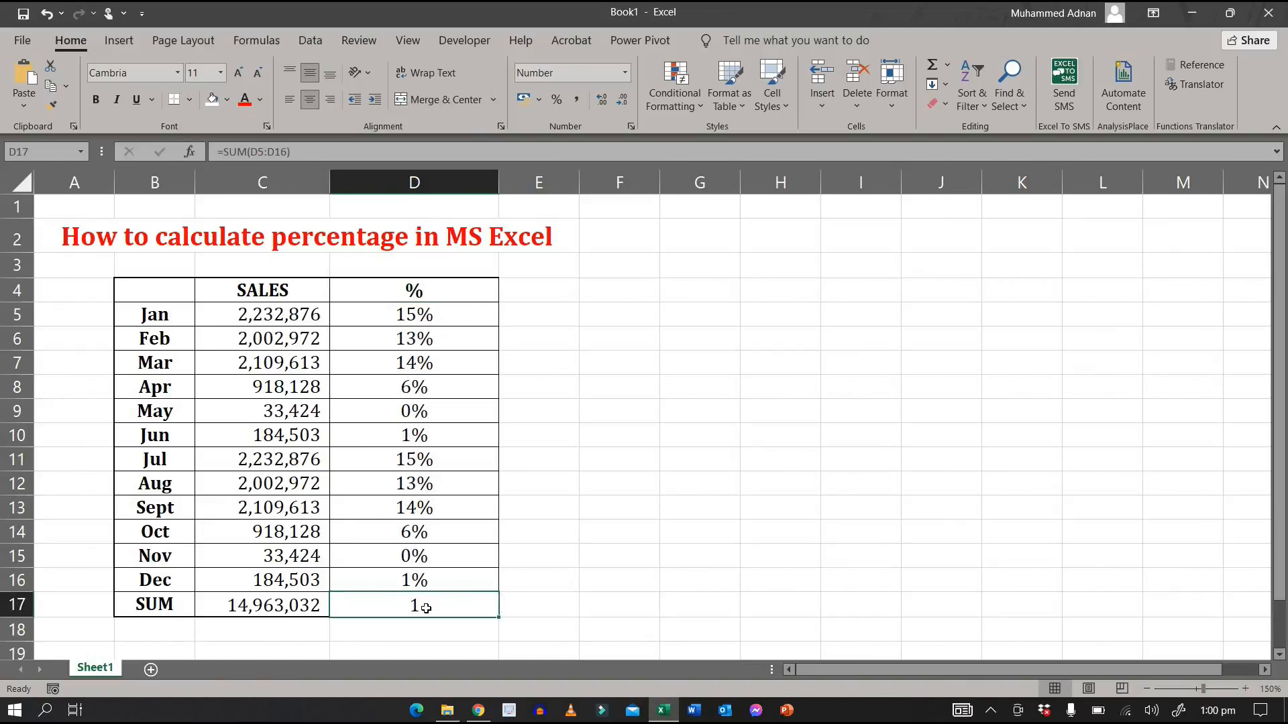
pyautogui.click(561, 103)
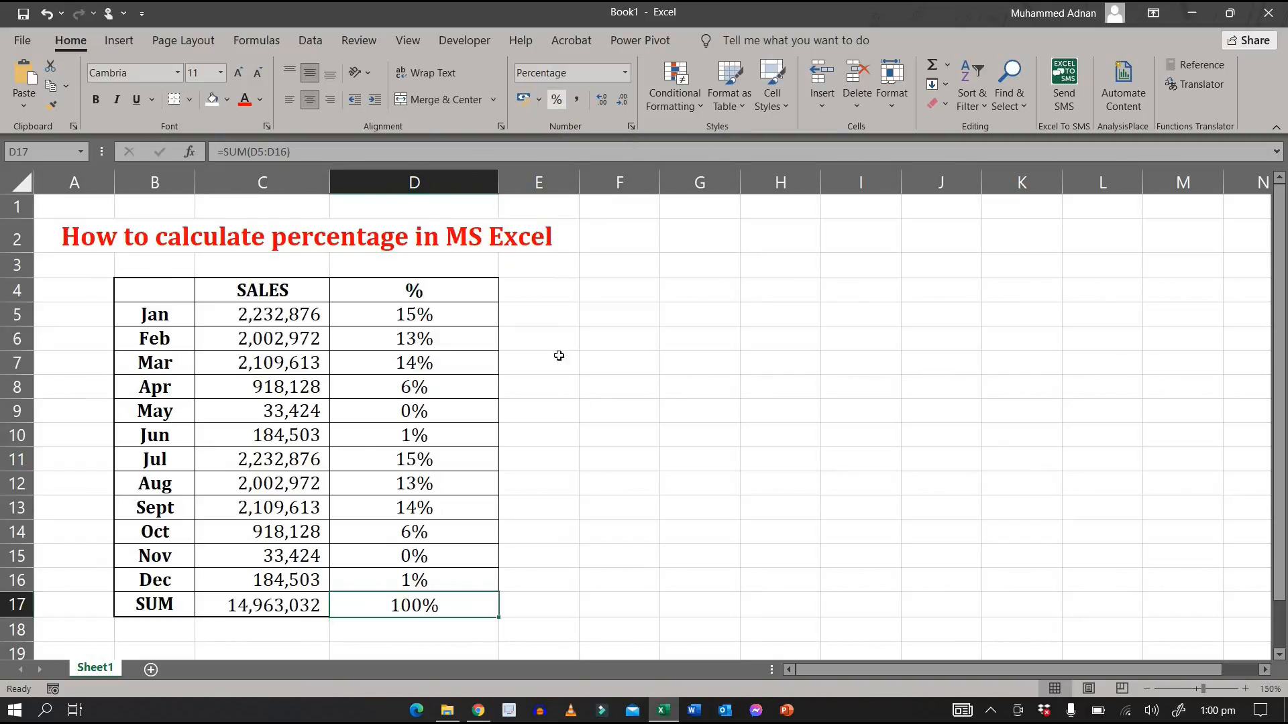